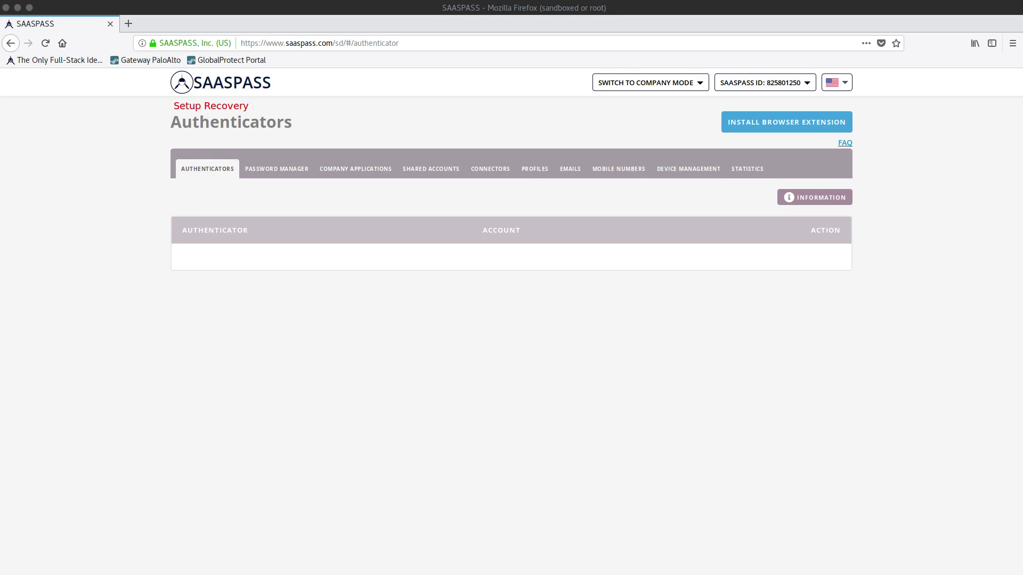
# - Switch to the MySAASPASS - Demo company and open its add-application catalog
pyautogui.click(413, 319)
pyautogui.click(664, 87)
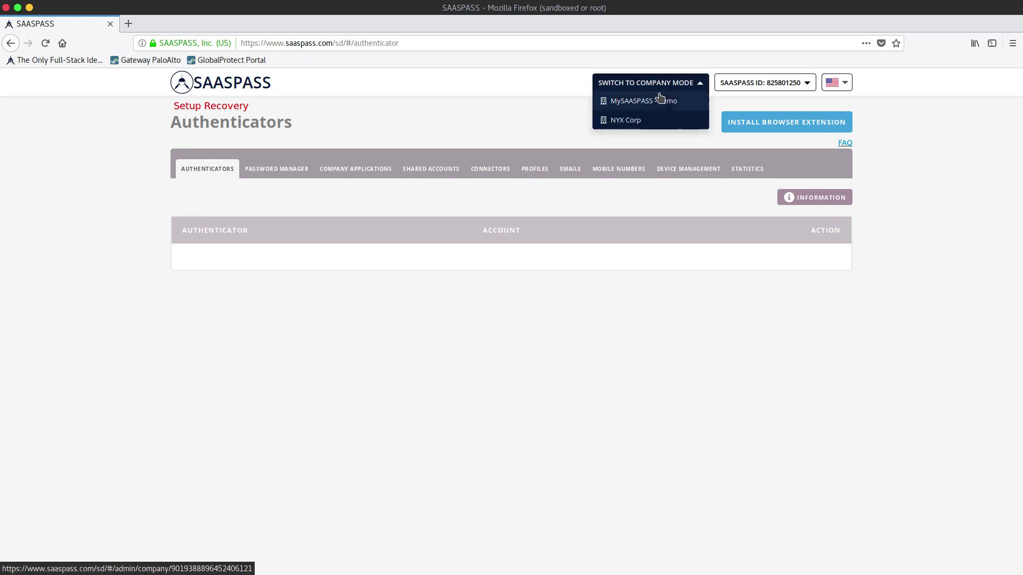
pyautogui.click(691, 107)
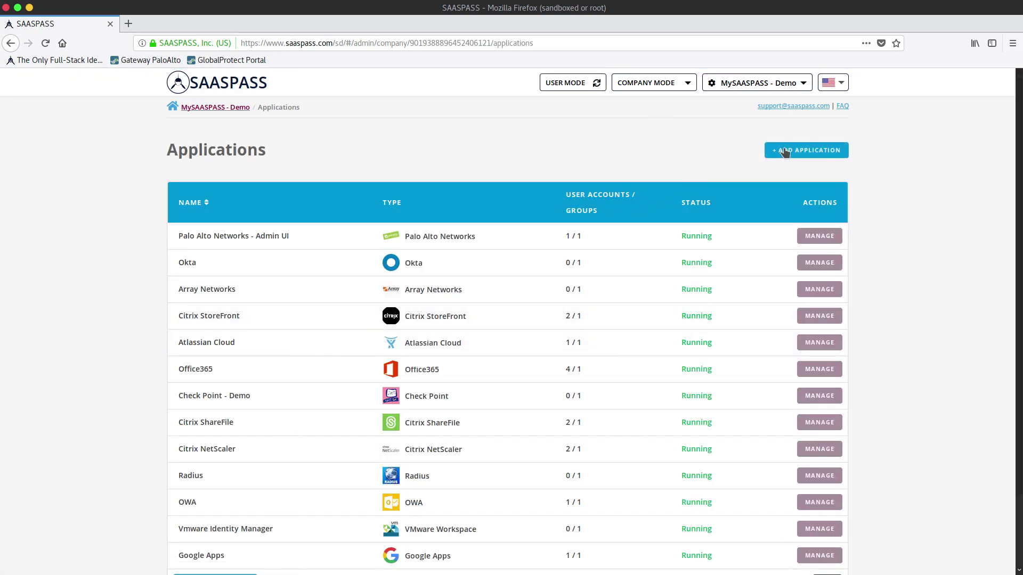
pyautogui.click(771, 153)
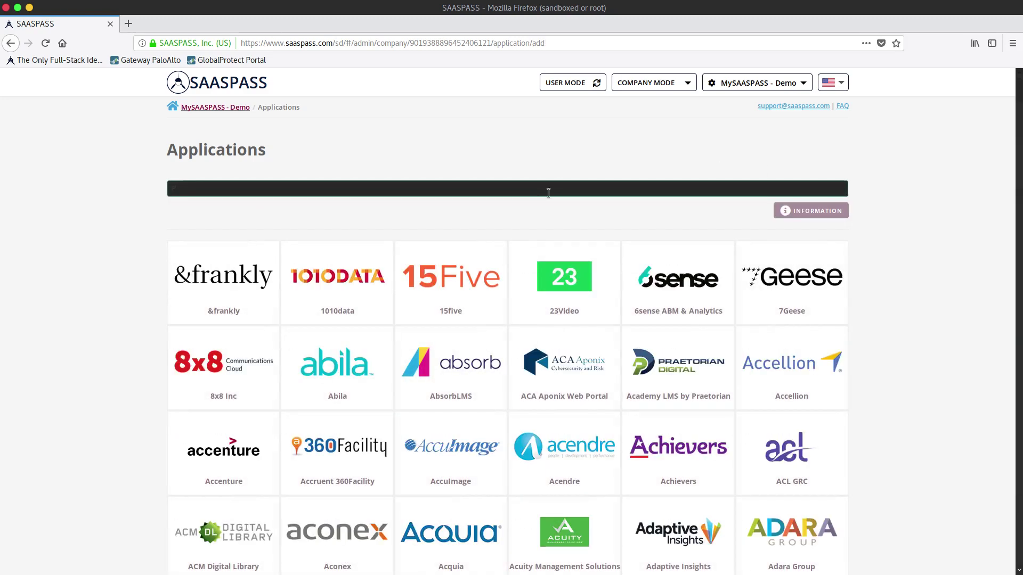
# - Add the Palo Alto Networks - GlobalProtect app from a 'pal' search and open the GlobalProtect portal login page
pyautogui.write('pal')
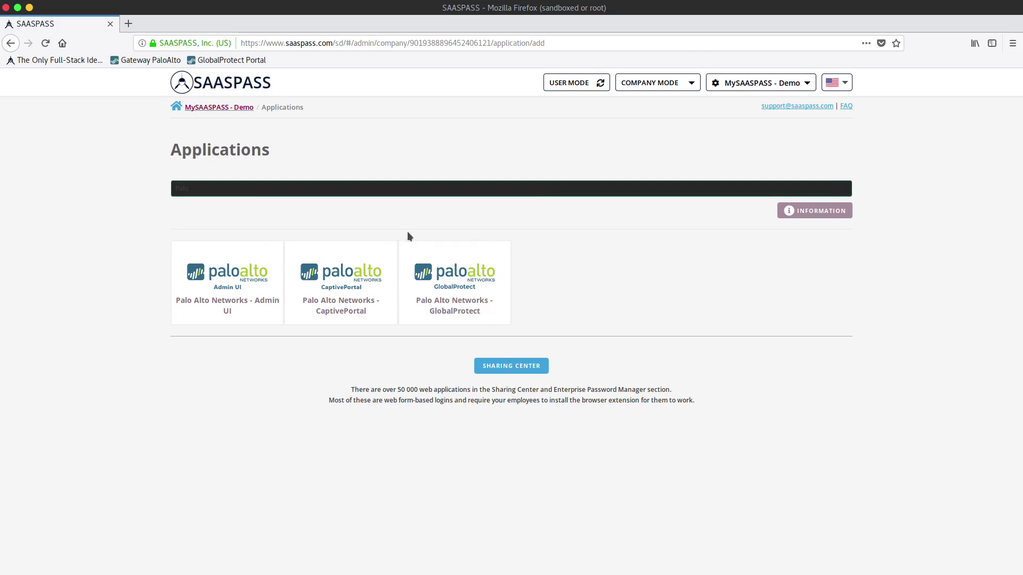
pyautogui.click(475, 310)
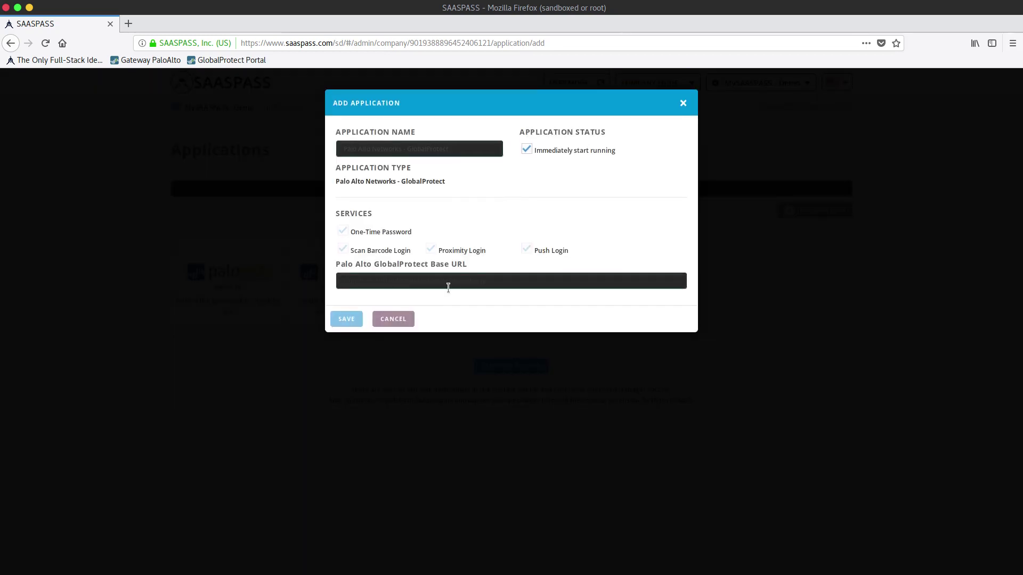
pyautogui.rightClick(243, 62)
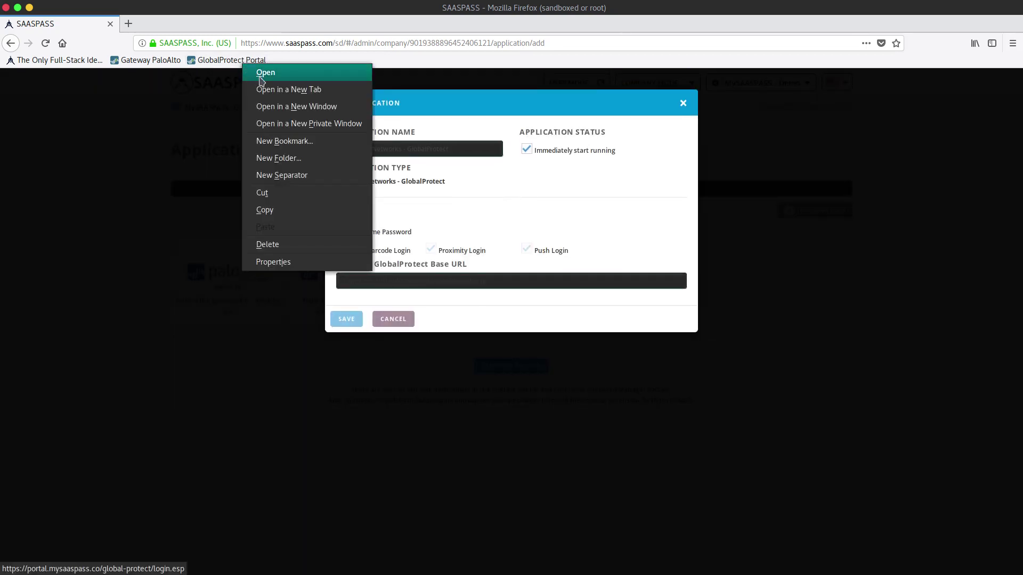
pyautogui.click(266, 89)
# - Paste the portal login page address into the GlobalProtect Base URL field and save the application
pyautogui.moveTo(365, 43); pyautogui.dragTo(156, 44)
pyautogui.rightClick(181, 43)
pyautogui.click(209, 90)
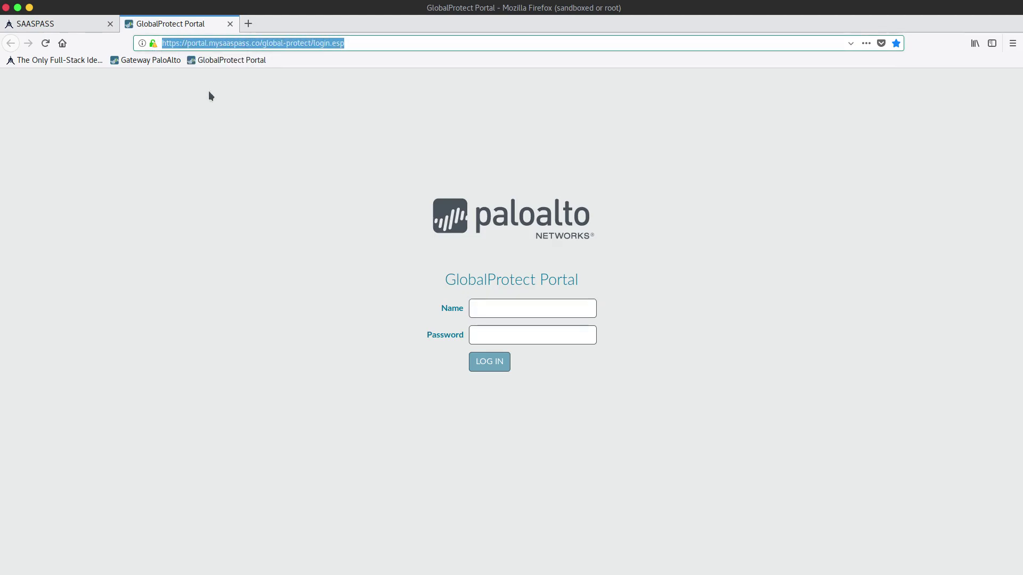
pyautogui.click(73, 26)
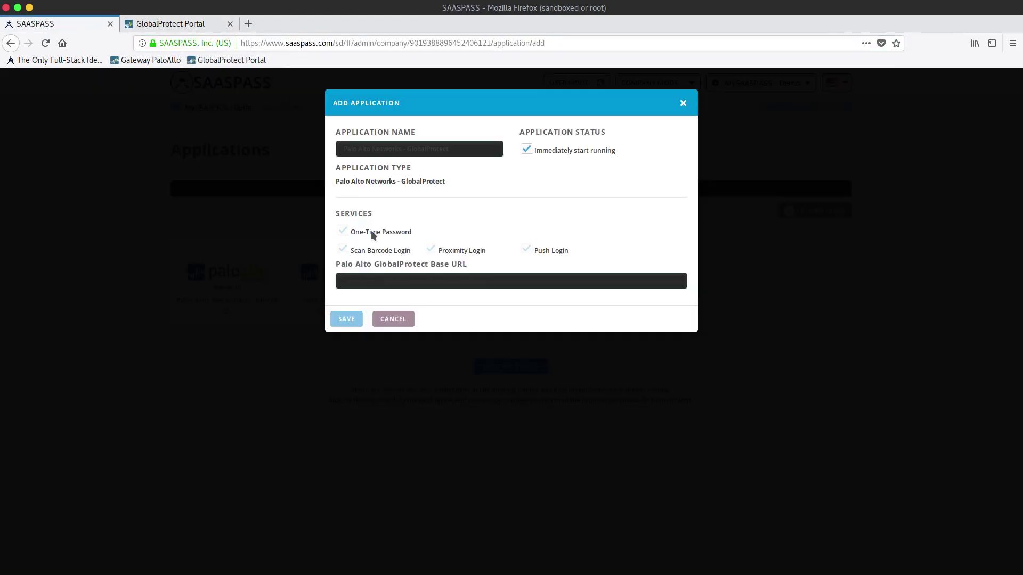
pyautogui.click(497, 285)
pyautogui.rightClick(499, 286)
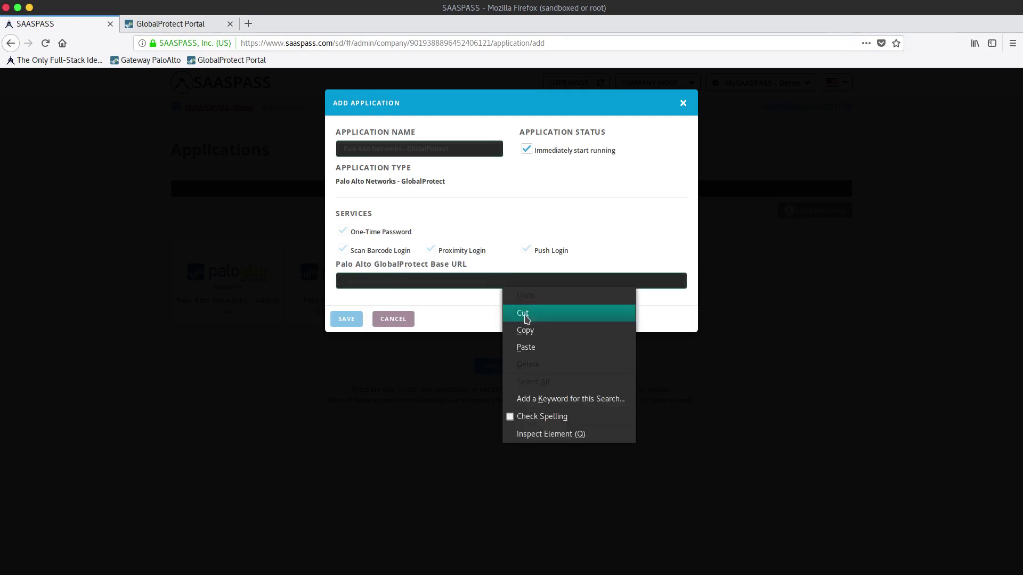
pyautogui.click(519, 347)
pyautogui.click(347, 319)
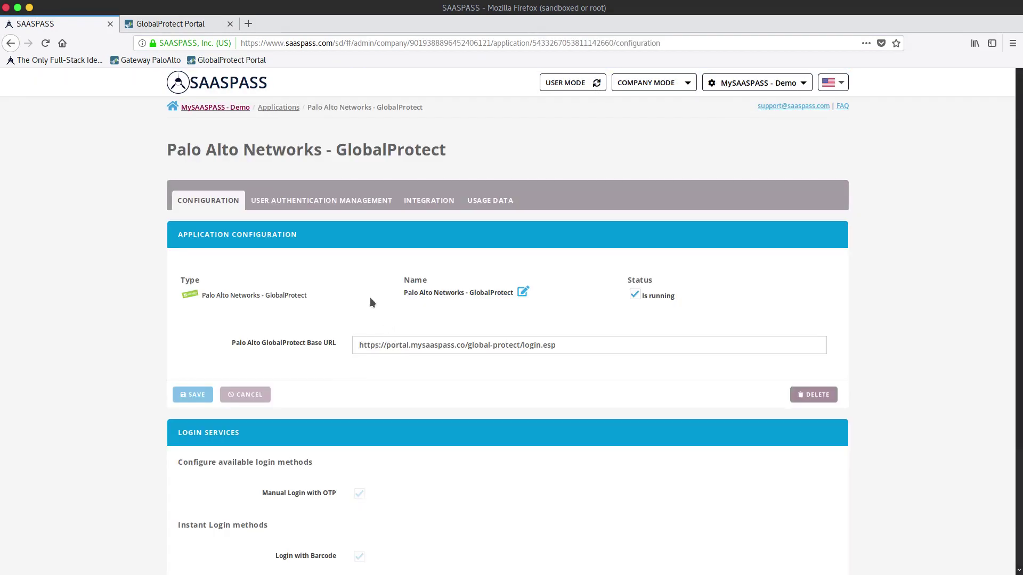
# - Copy the Step 2 SAML metadata XML from the GlobalProtect app's INTEGRATION instructions
pyautogui.click(429, 201)
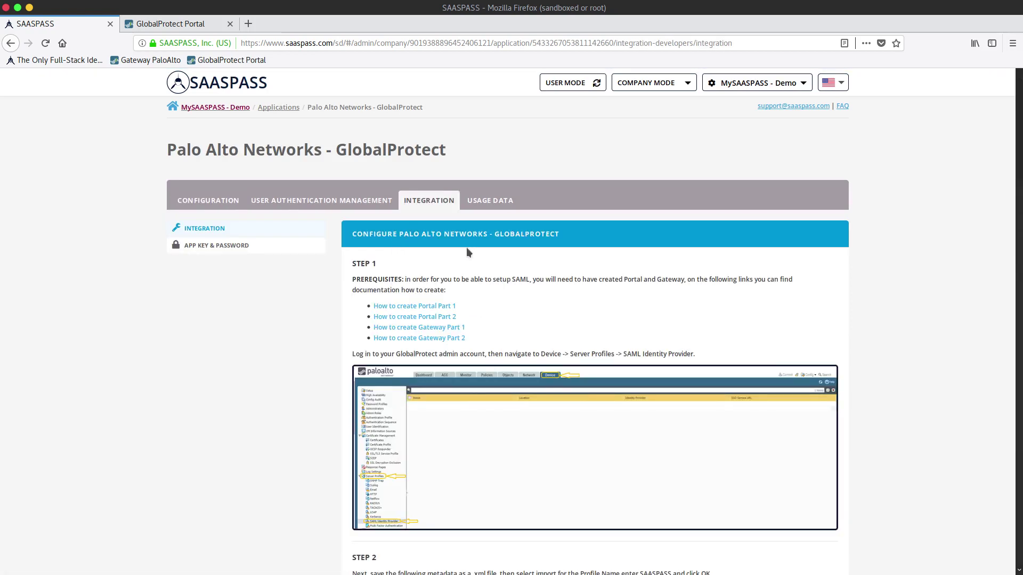
pyautogui.scroll(-5, 465, 247)
pyautogui.scroll(-5, 756, 214)
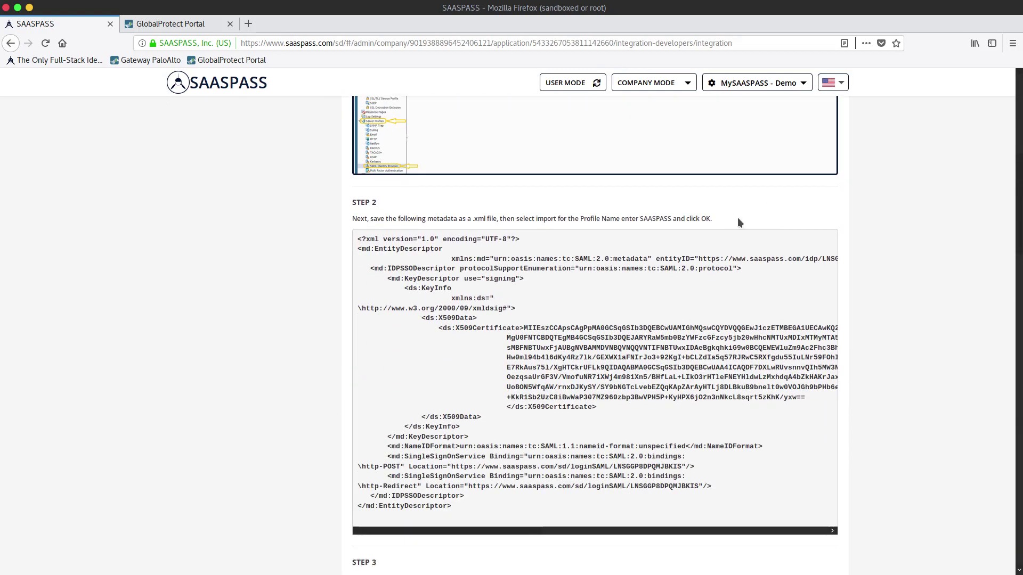
pyautogui.moveTo(462, 500); pyautogui.dragTo(359, 232)
pyautogui.rightClick(360, 233)
pyautogui.click(377, 242)
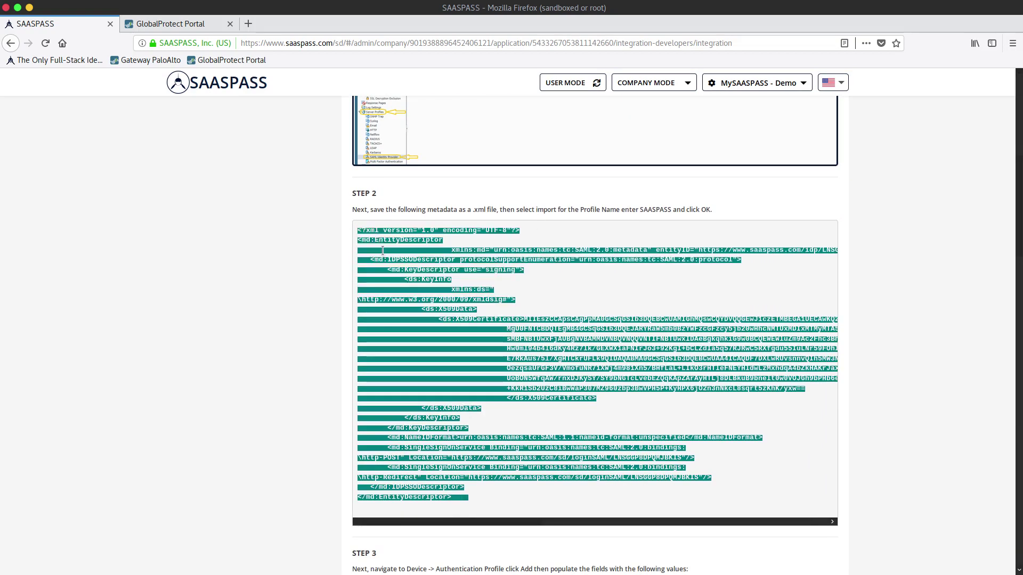
pyautogui.click(389, 248)
pyautogui.hotkey('alt', 'Tab')
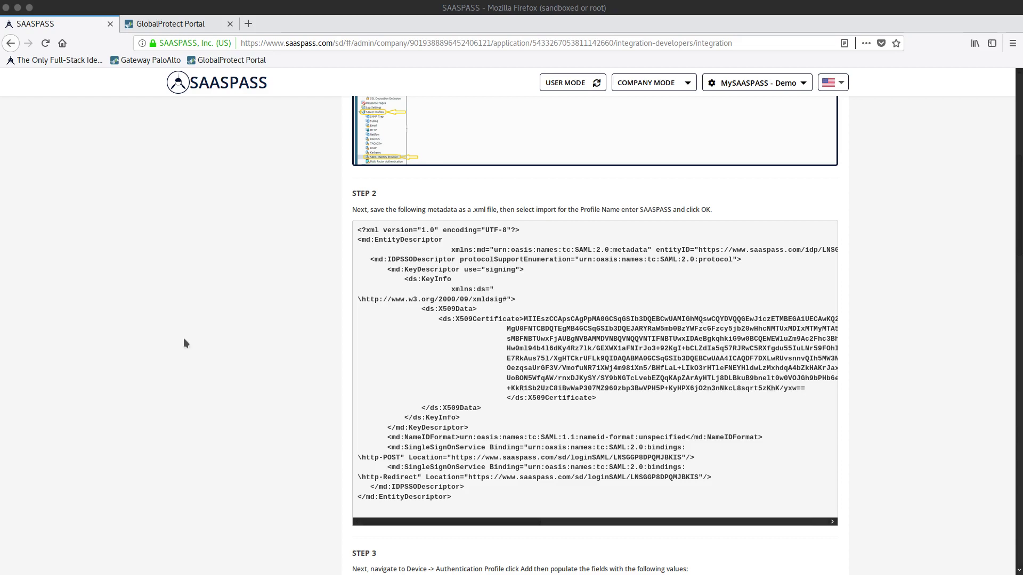
pyautogui.click(288, 345)
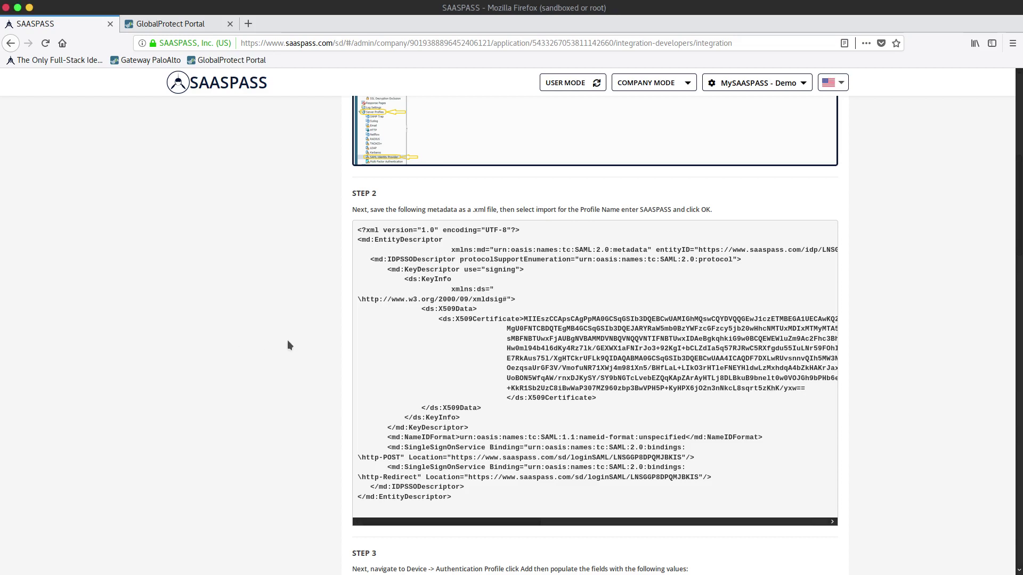
# - Open the Gateway PaloAlto bookmark in a new tab and log in as admin with the administrator password
pyautogui.rightClick(150, 59)
pyautogui.click(167, 88)
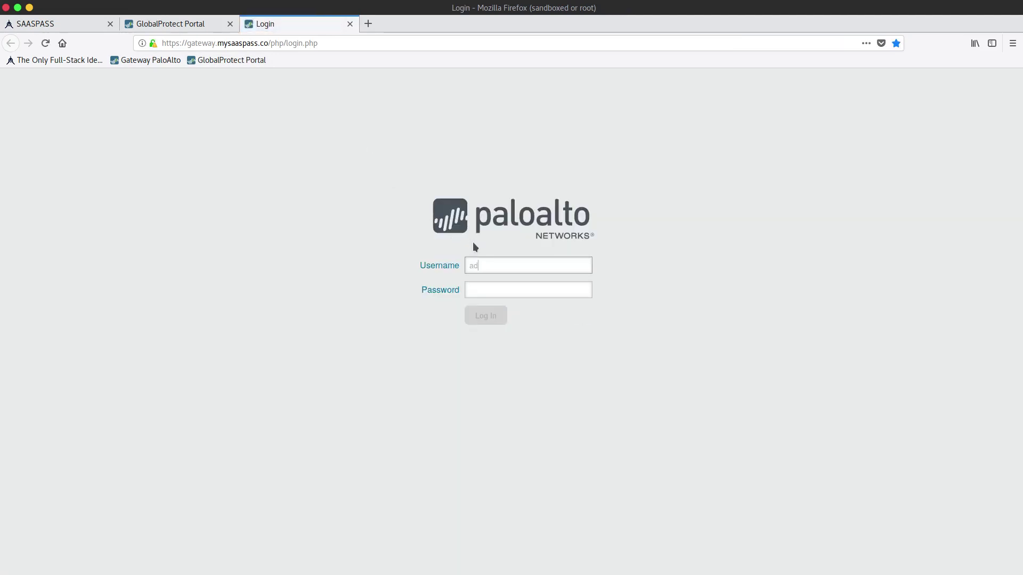
pyautogui.write('admin')
pyautogui.press('Tab')
pyautogui.write('******')
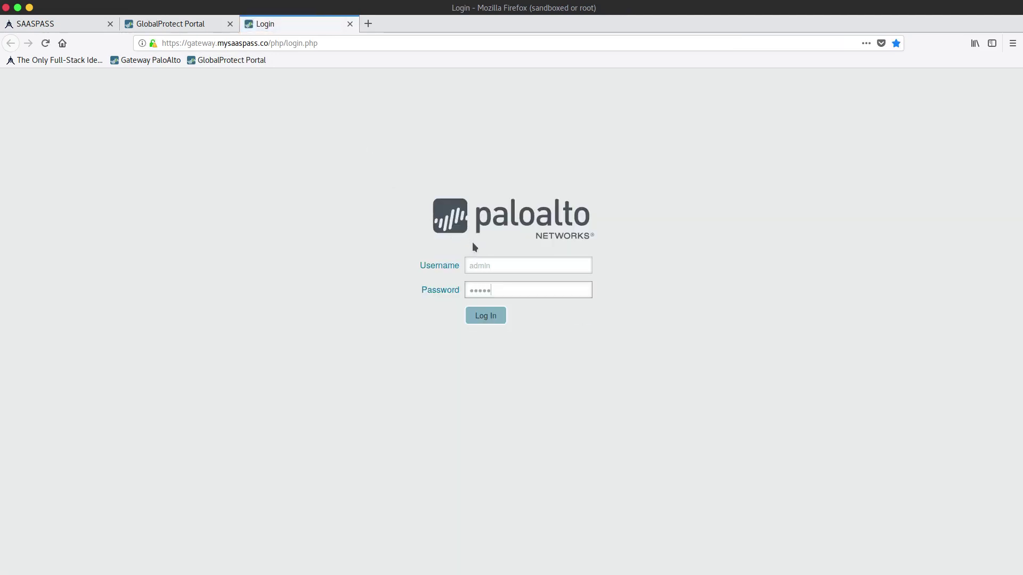
pyautogui.press('Return')
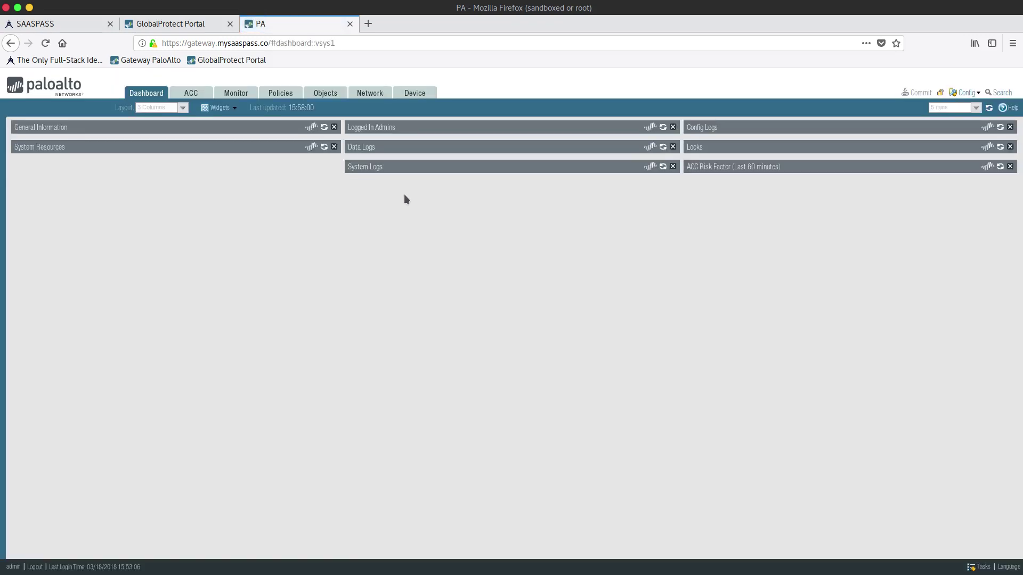
# - Add an authentication profile named SAASPASS_IdP under Device > Authentication Profile with type SAML
pyautogui.click(414, 94)
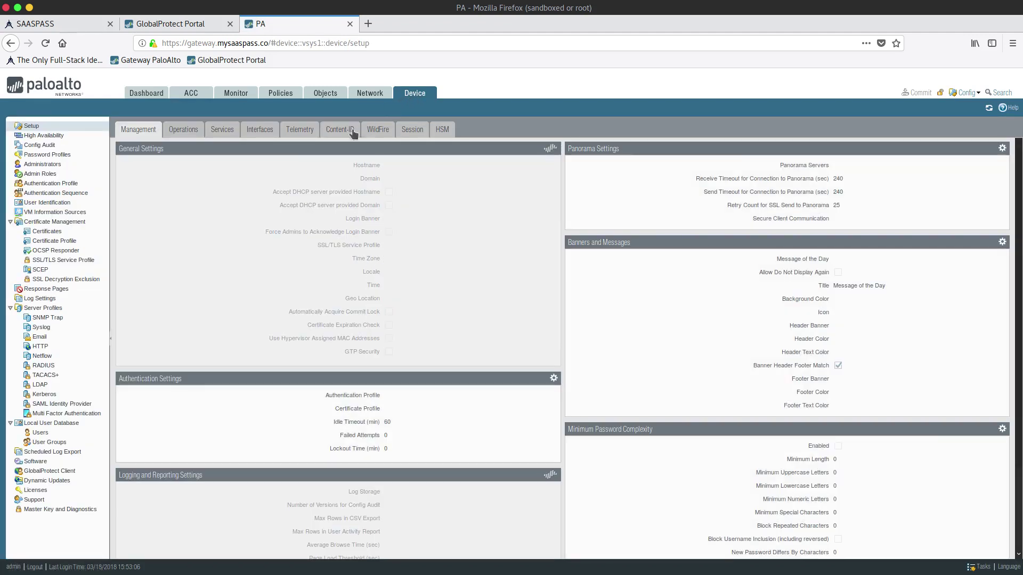
pyautogui.click(70, 185)
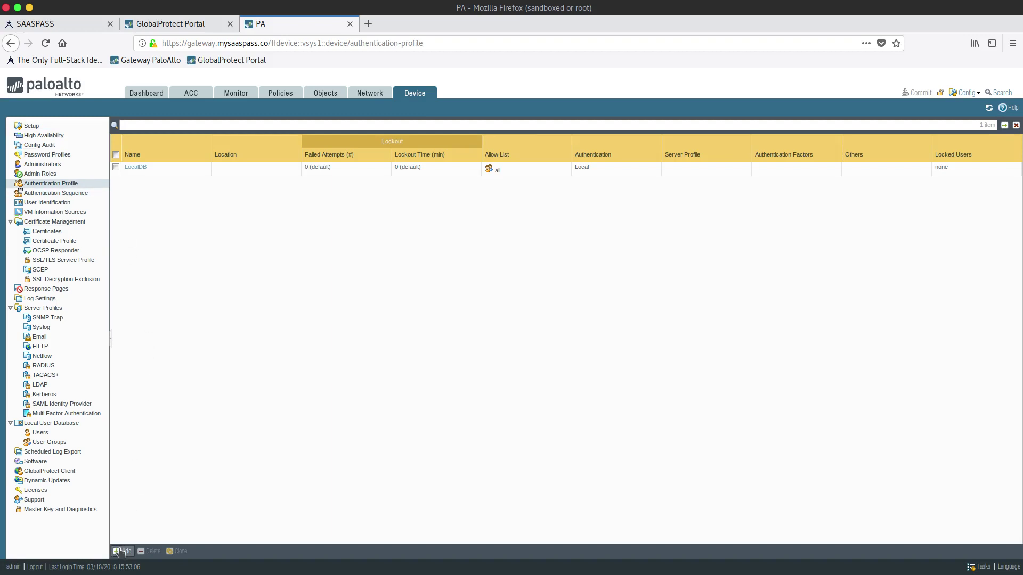
pyautogui.click(123, 552)
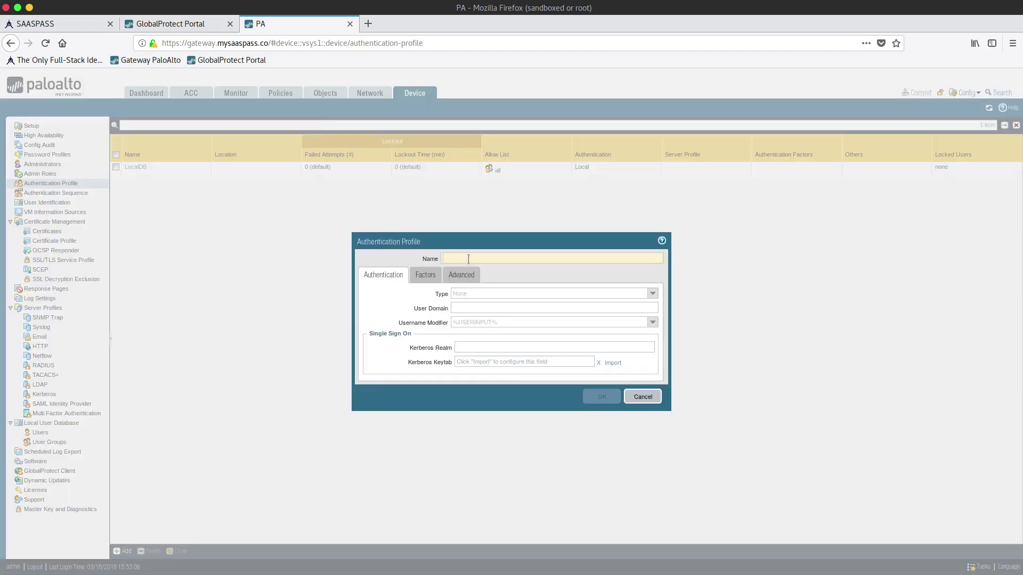
pyautogui.moveTo(474, 258)
pyautogui.write('Saas')
pyautogui.hotkey('ctrl', 'a')
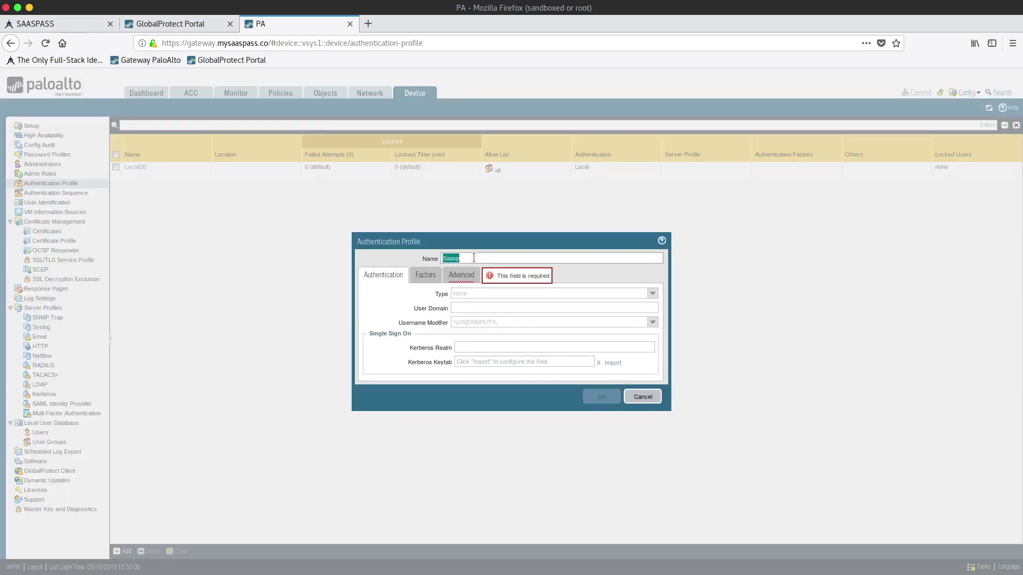
pyautogui.write('SAASPASS_IdP')
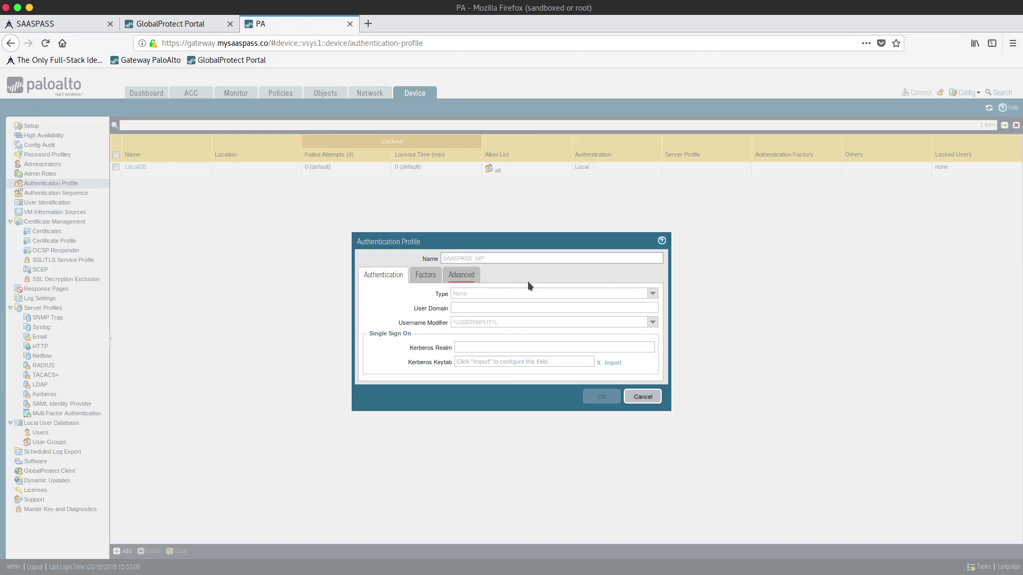
pyautogui.click(652, 294)
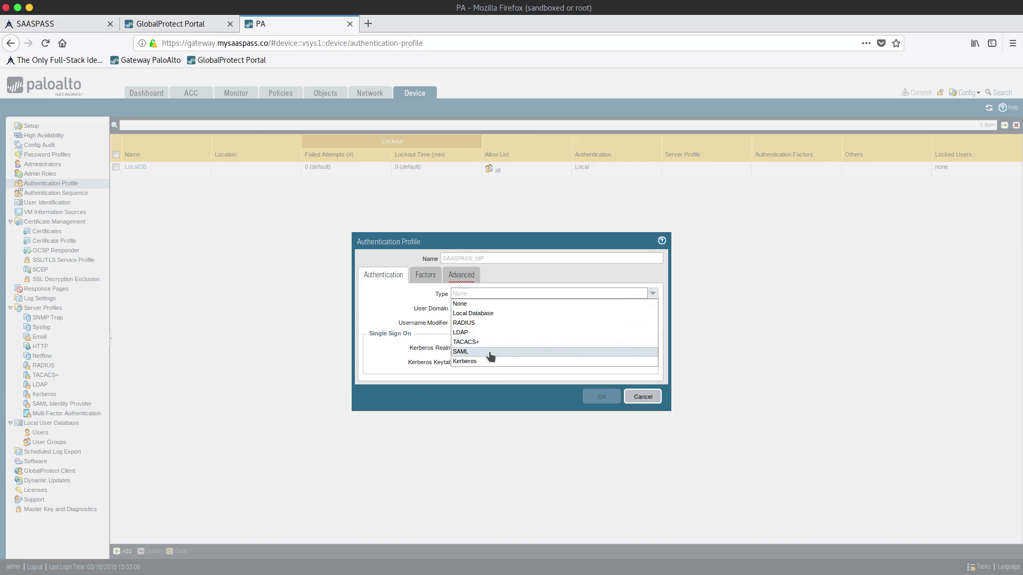
pyautogui.click(490, 352)
pyautogui.click(652, 308)
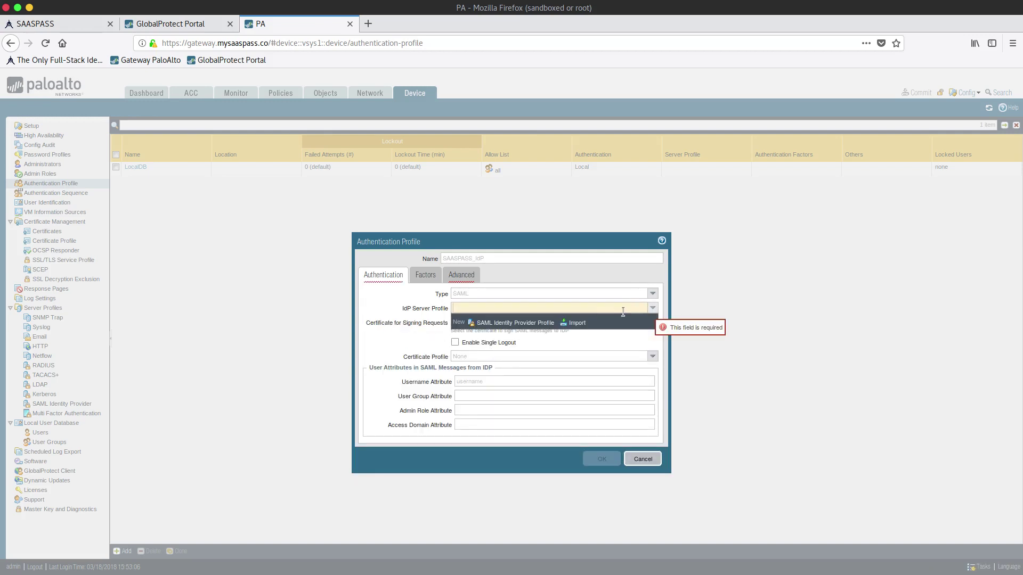
# - Import metadata.xml as a new IdP server profile named SAASPASS_IDP with certificate validation turned off
pyautogui.click(574, 324)
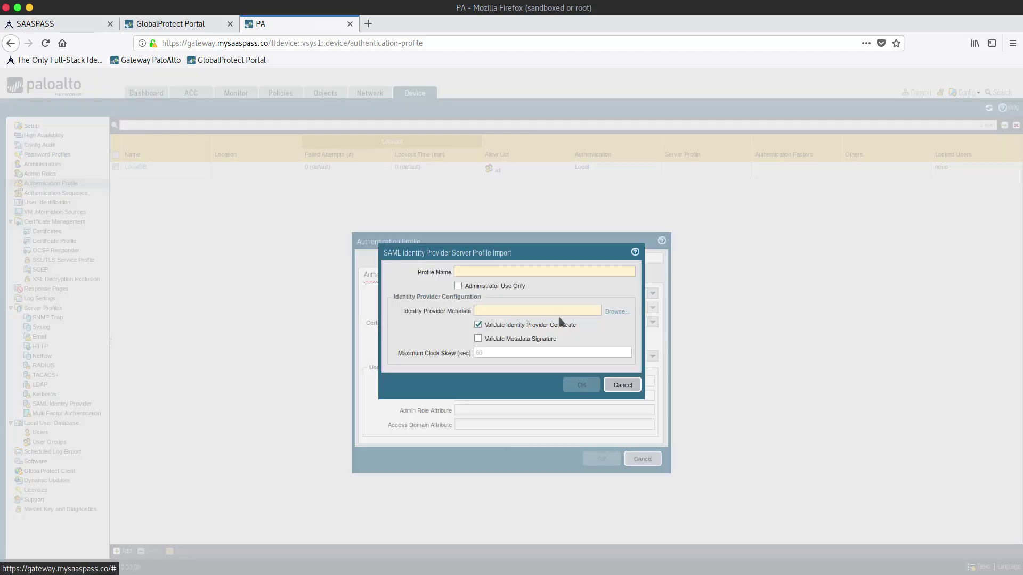
pyautogui.click(500, 268)
pyautogui.write('sAAS')
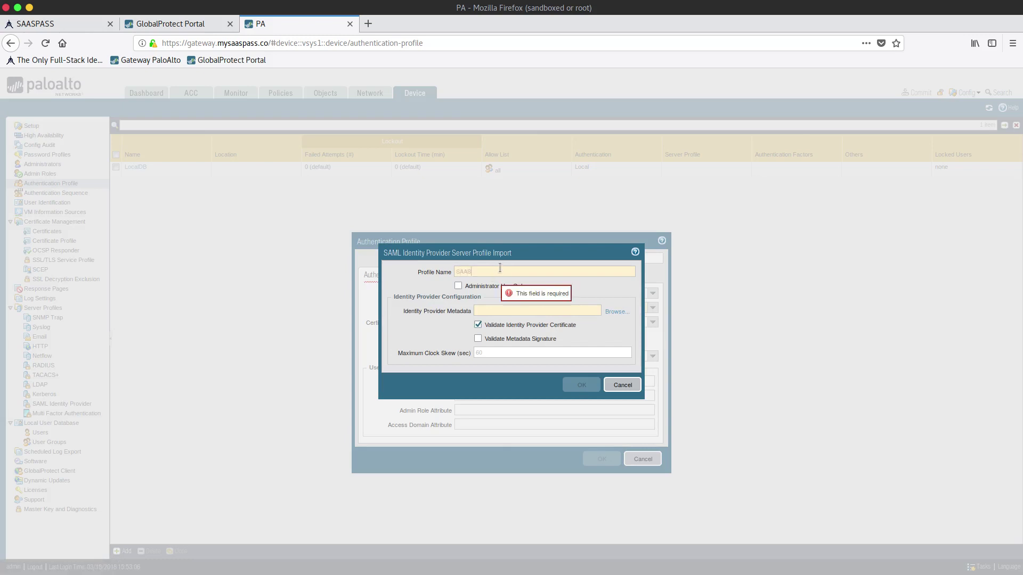
pyautogui.write('PASS_IDP')
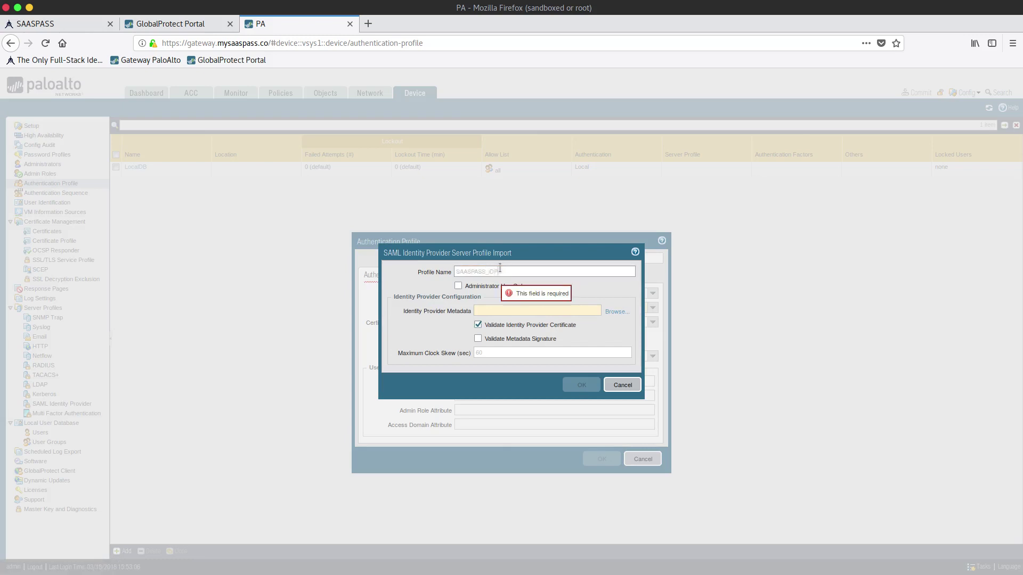
pyautogui.click(542, 306)
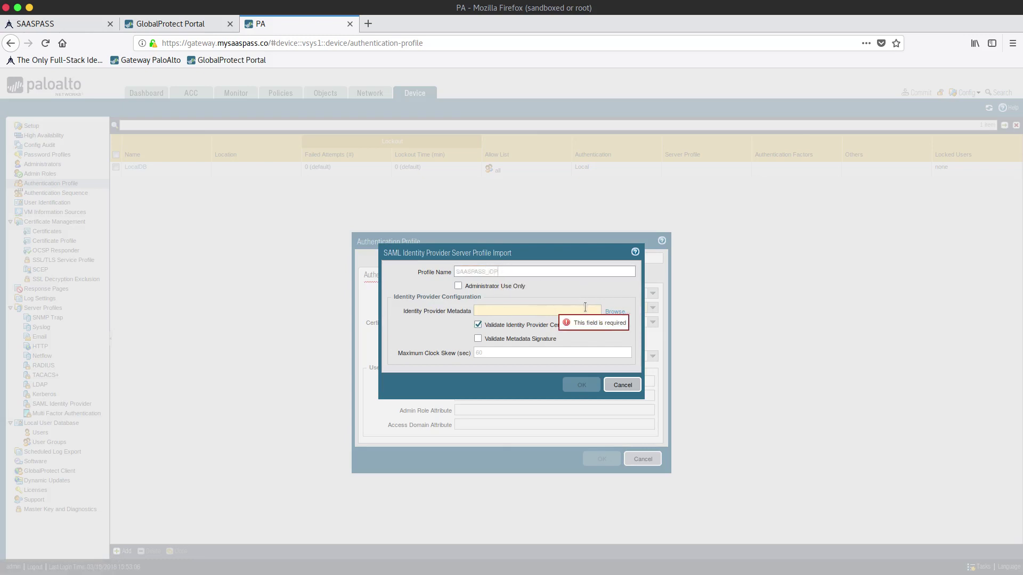
pyautogui.click(494, 324)
pyautogui.click(616, 312)
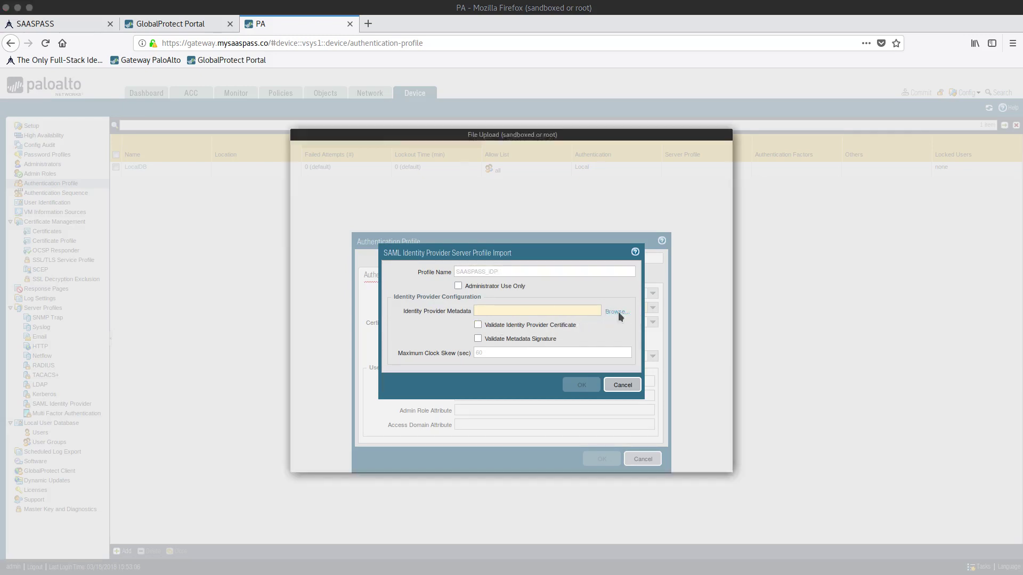
pyautogui.click(717, 461)
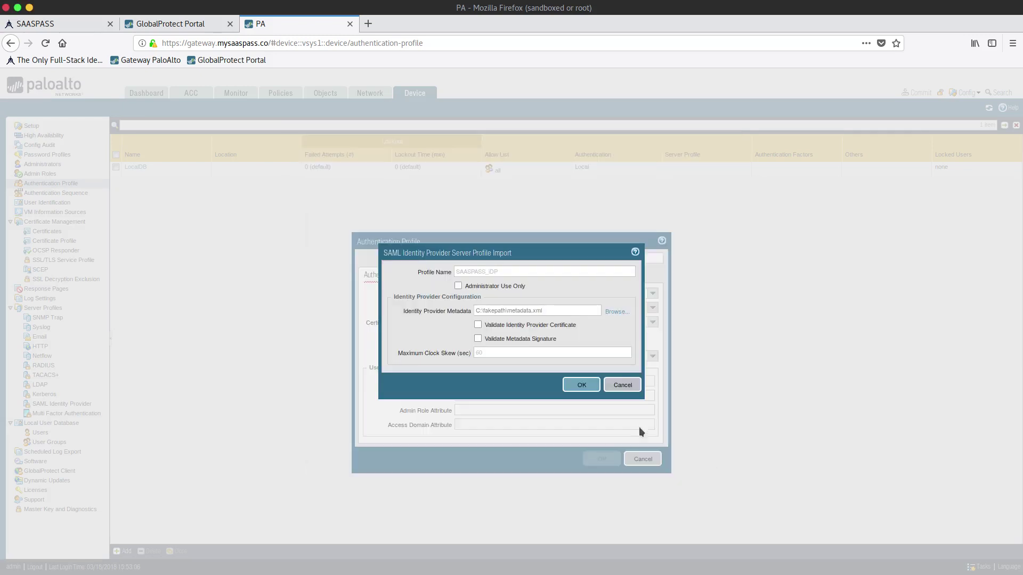
pyautogui.click(583, 386)
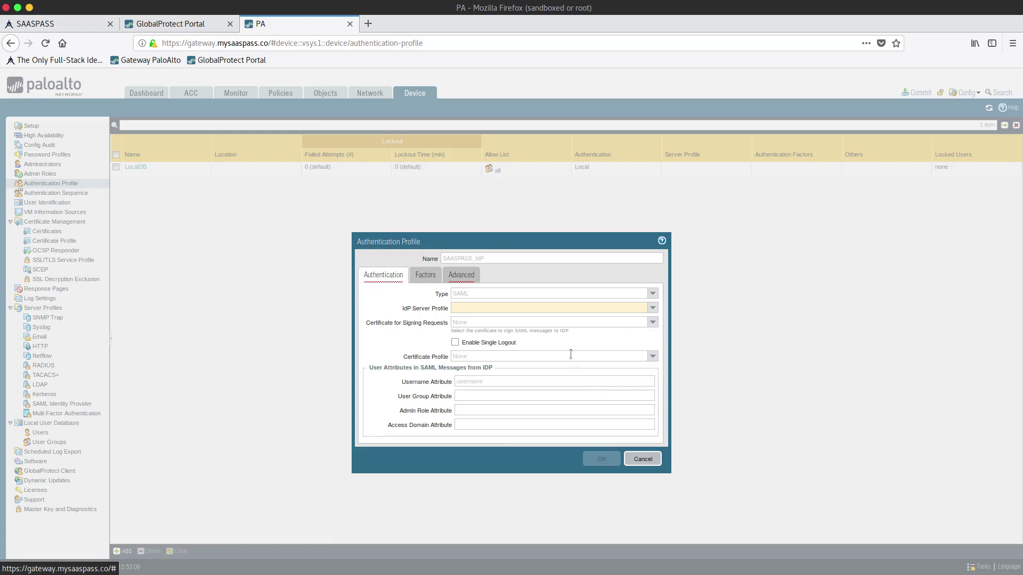
# - Select SAASPASS_IDP as the IdP server profile, add 'all' to the allow list, and save the profile
pyautogui.click(652, 308)
pyautogui.click(552, 322)
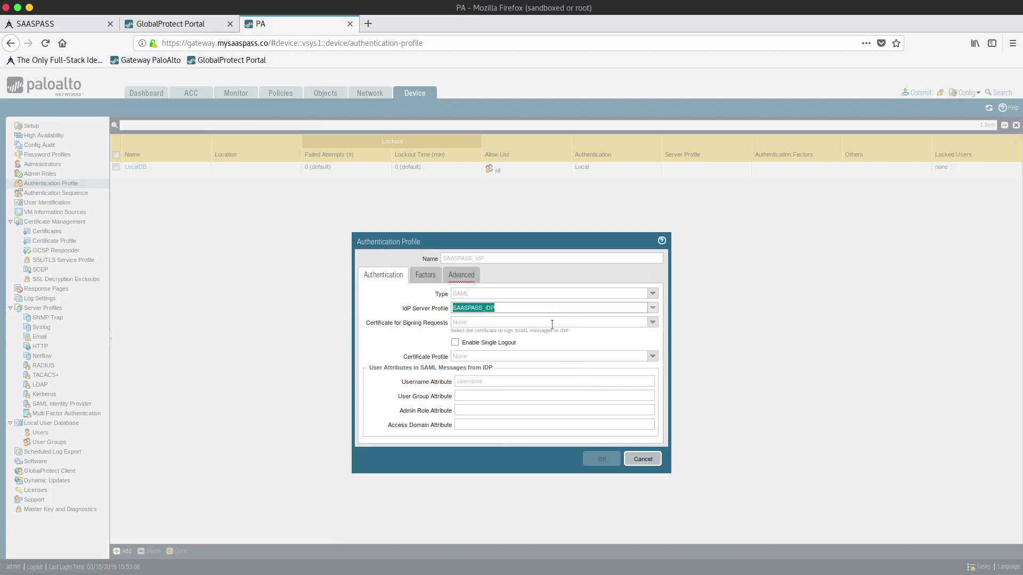
pyautogui.click(461, 275)
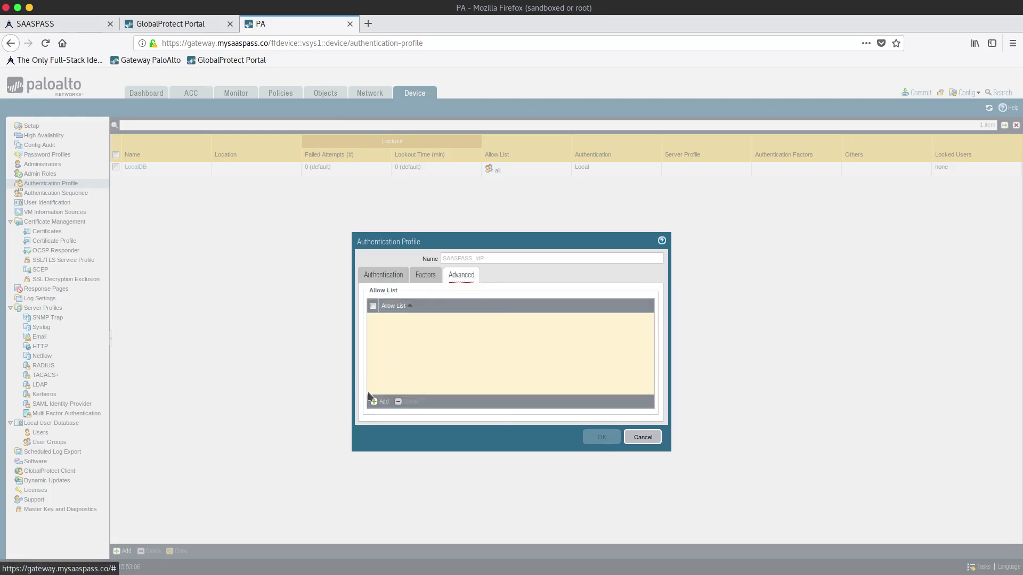
pyautogui.click(375, 403)
pyautogui.click(408, 333)
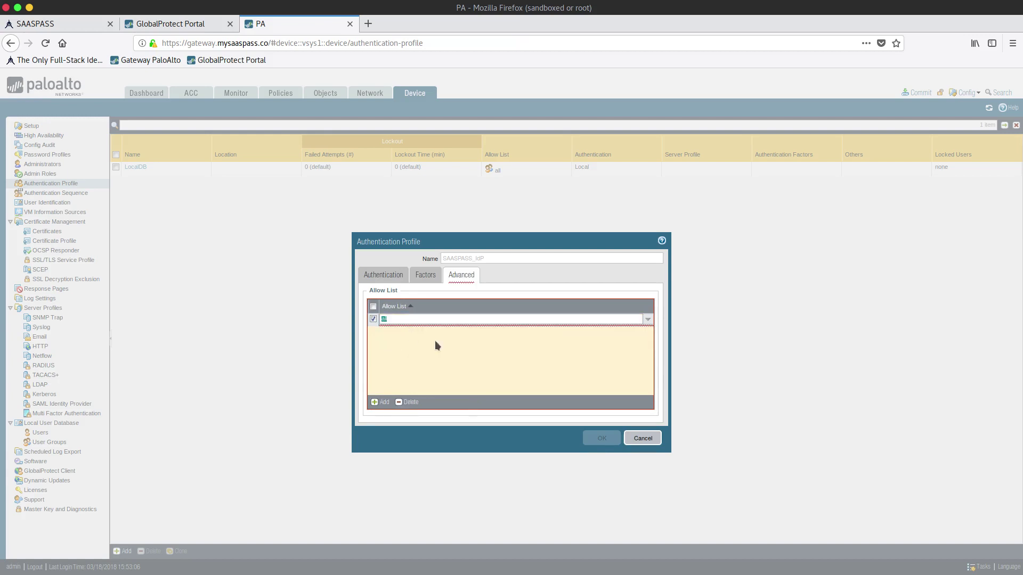
pyautogui.click(467, 334)
pyautogui.click(602, 438)
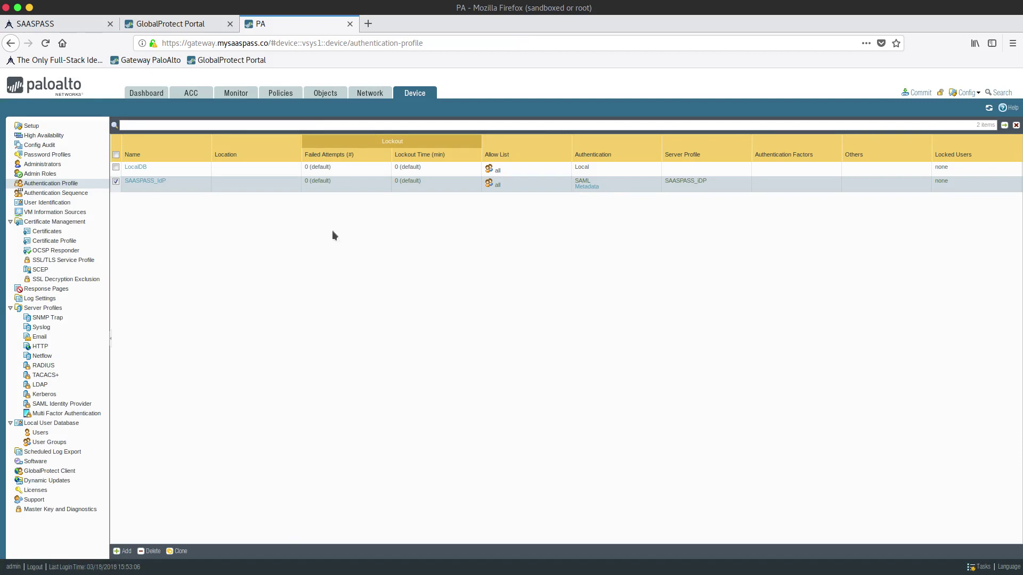
pyautogui.click(364, 96)
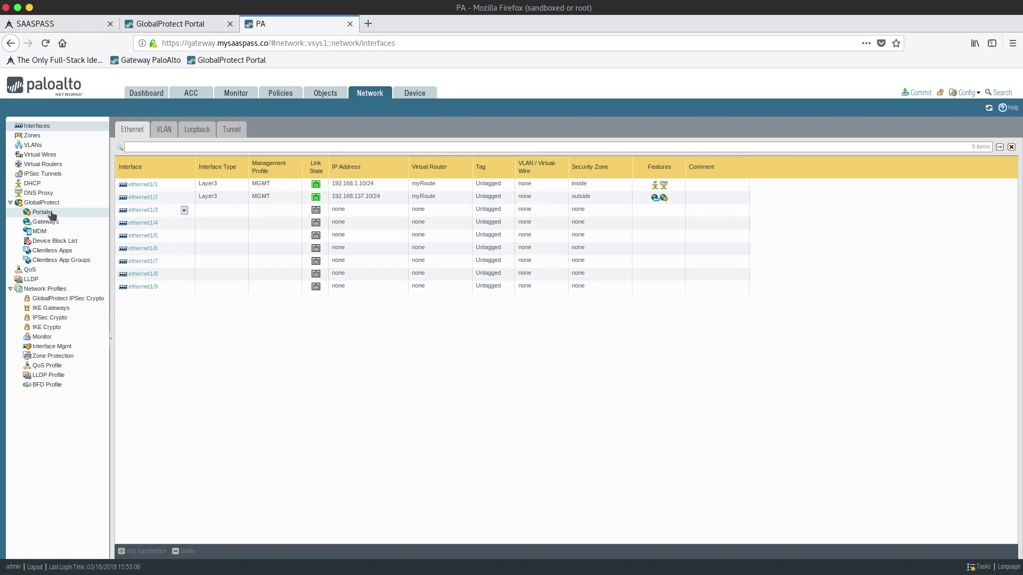
# - Delete the LocalDB client authentication entry from the vPortal GlobalProtect portal
pyautogui.click(52, 213)
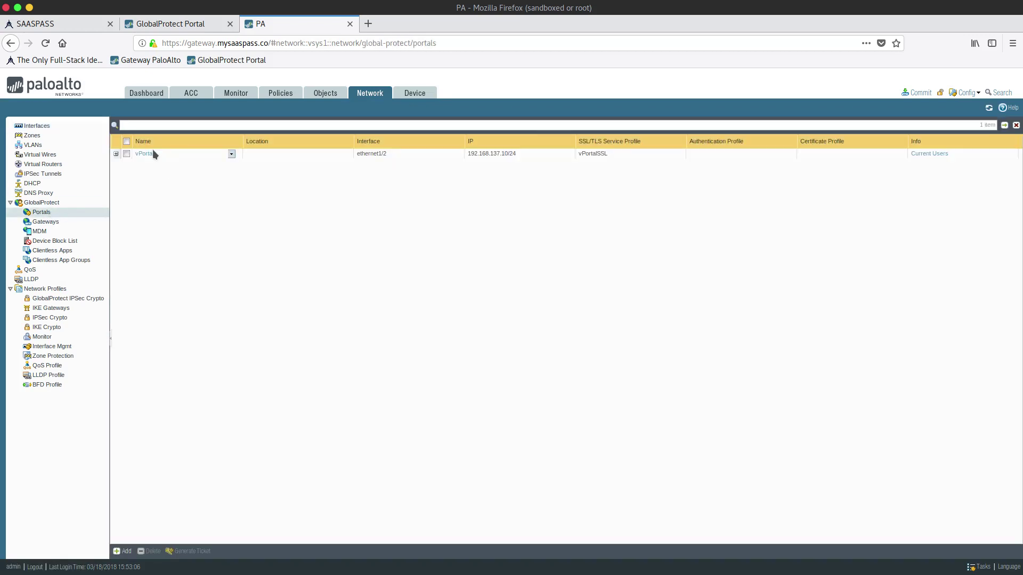
pyautogui.click(144, 153)
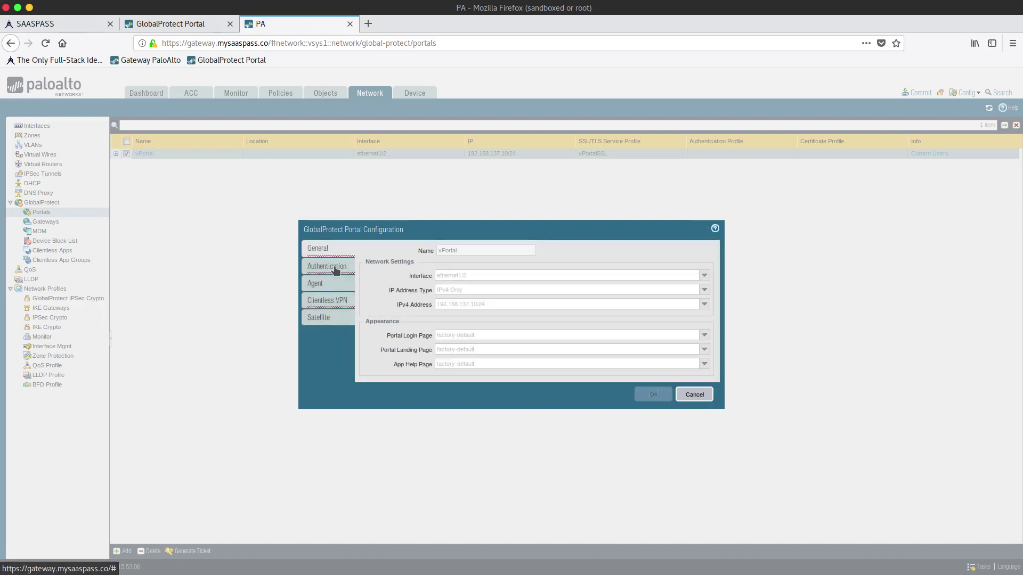
pyautogui.click(336, 266)
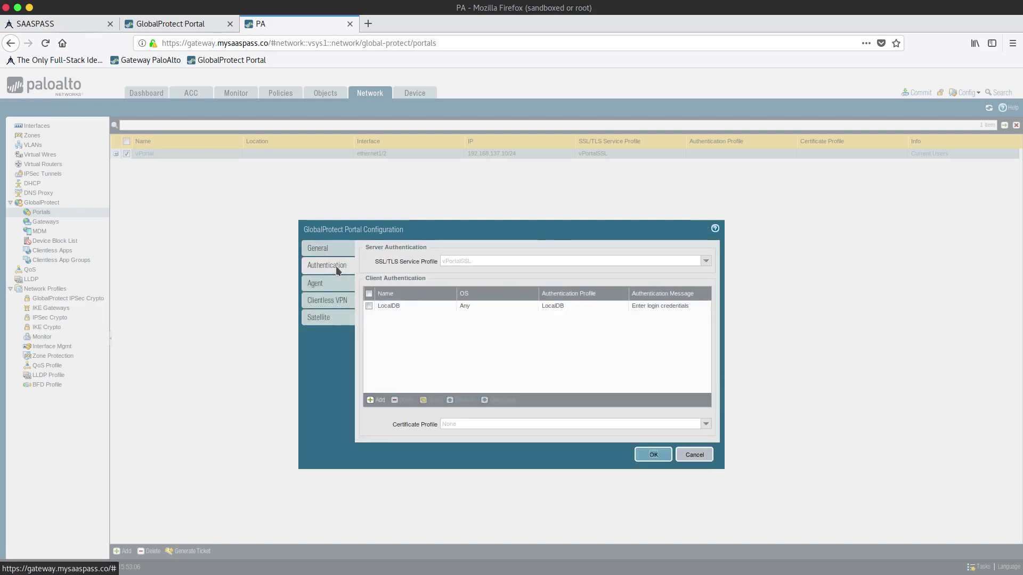
pyautogui.click(369, 306)
pyautogui.click(406, 400)
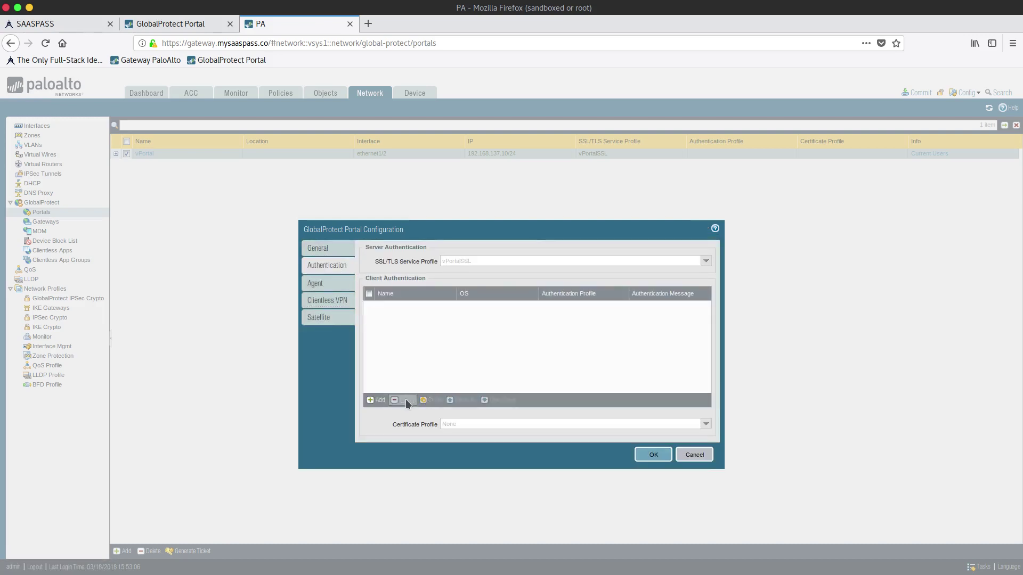
# - Add a SAASPASS_SAML client authentication entry using profile SAASPASS_IdP and save the portal
pyautogui.click(375, 401)
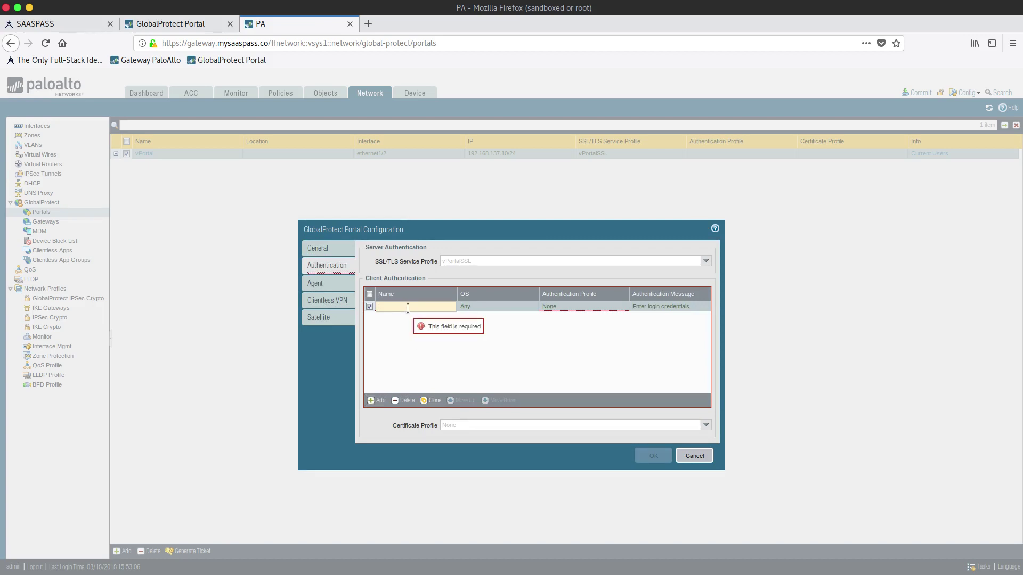
pyautogui.write('SAASPASS_SAML')
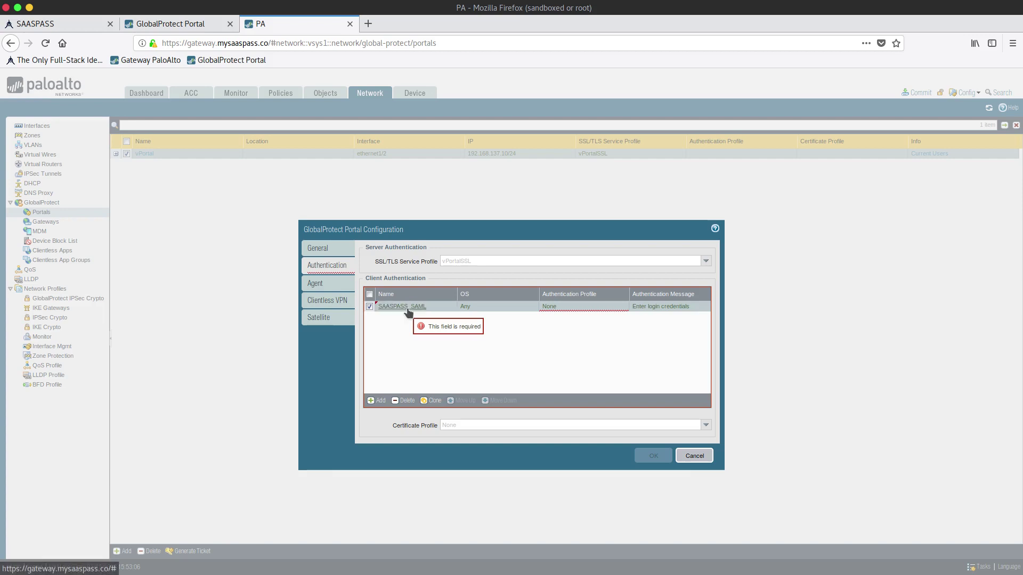
pyautogui.click(441, 315)
pyautogui.click(595, 316)
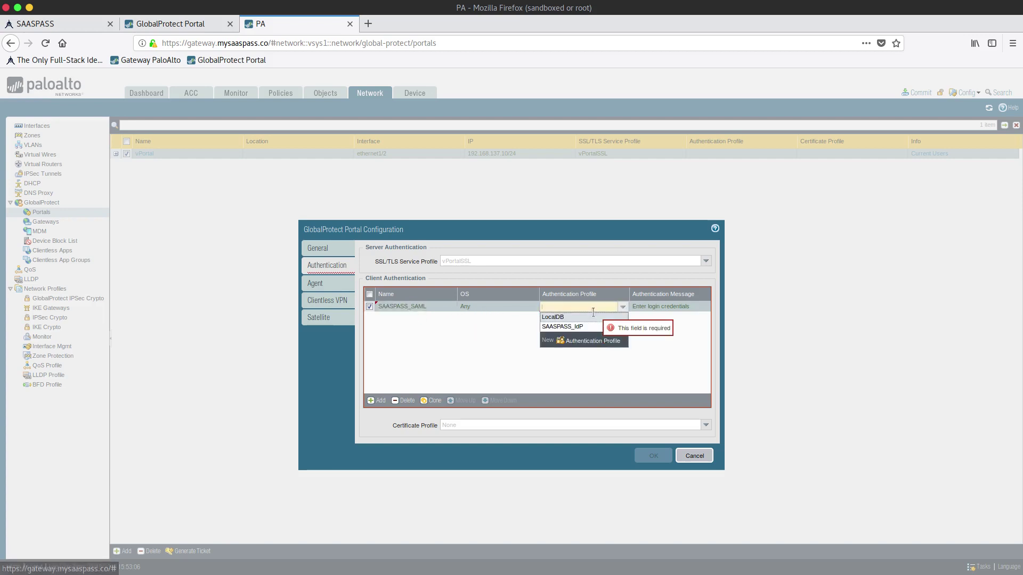
pyautogui.click(584, 323)
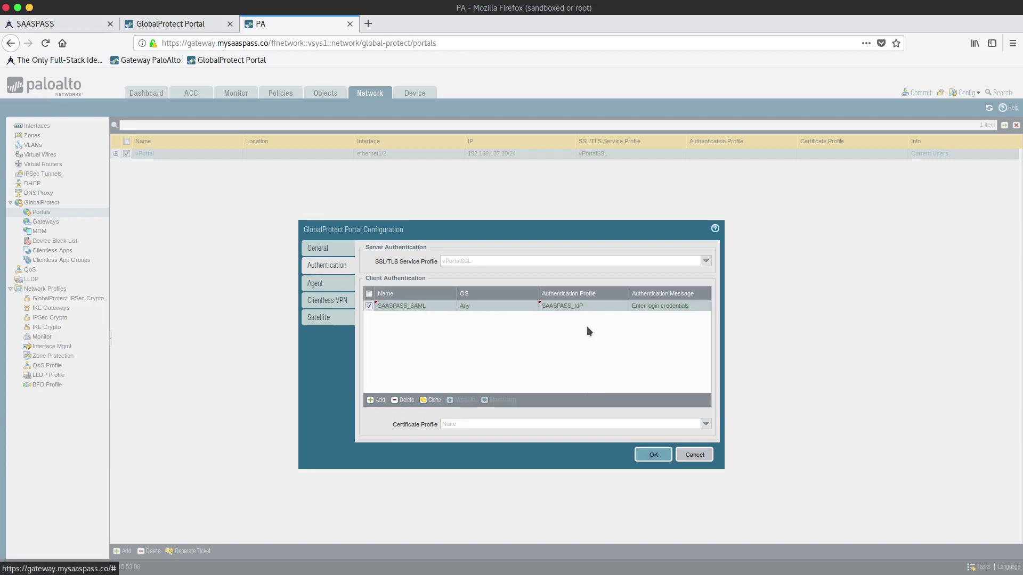
pyautogui.click(653, 456)
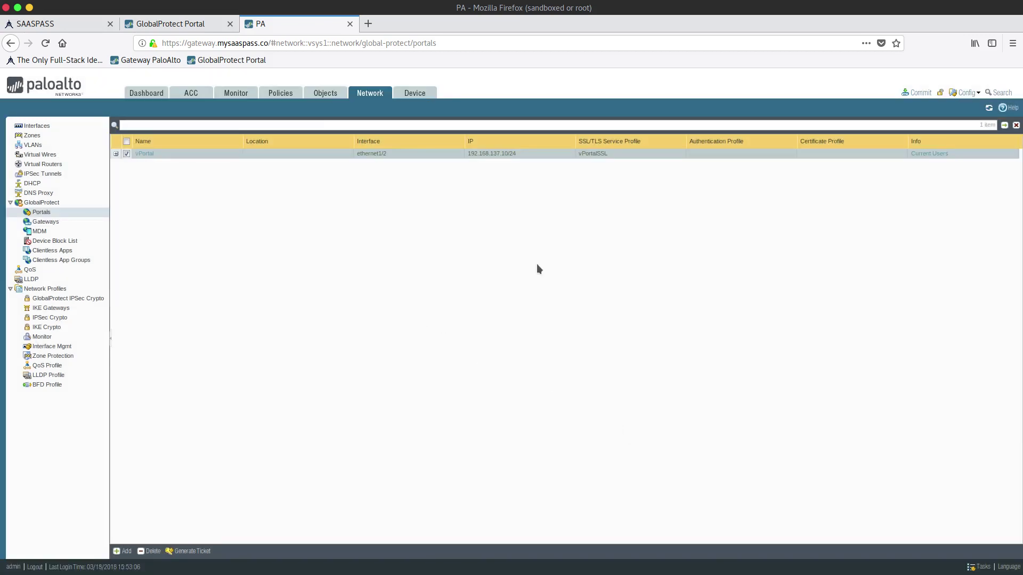
# - Commit all PAN-OS changes, then view the users in the Local User Database
pyautogui.click(918, 93)
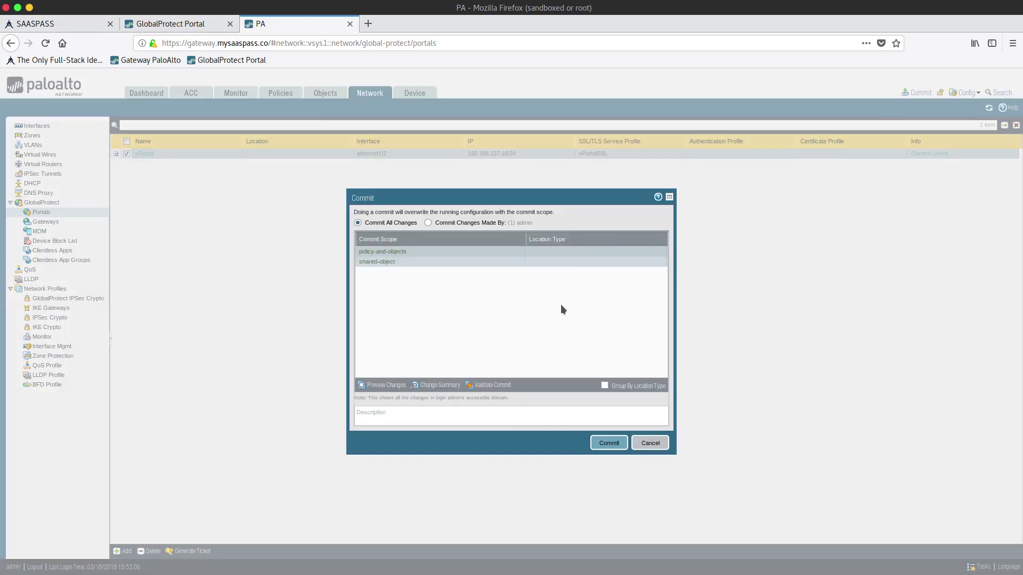
pyautogui.click(611, 444)
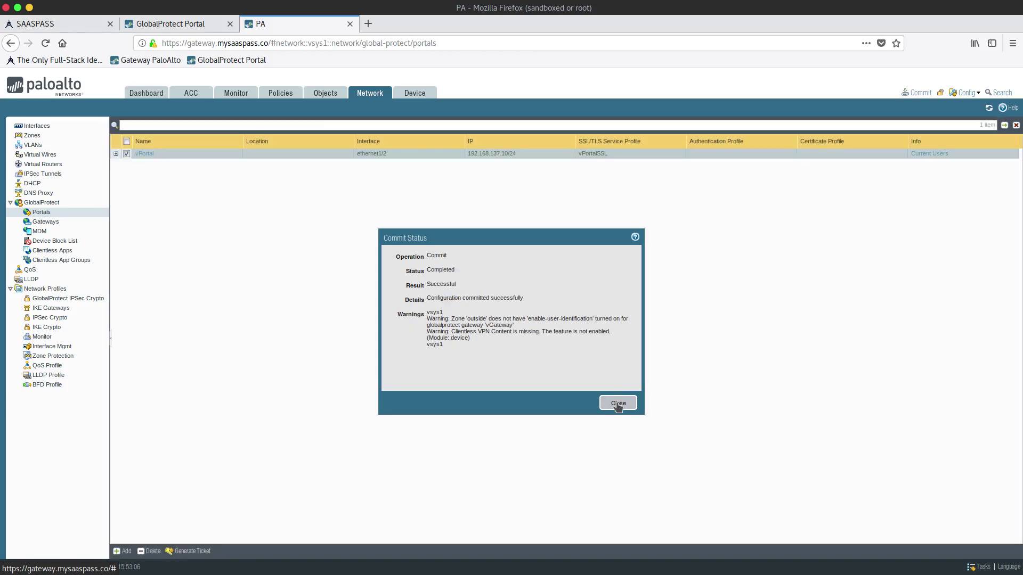
pyautogui.click(618, 403)
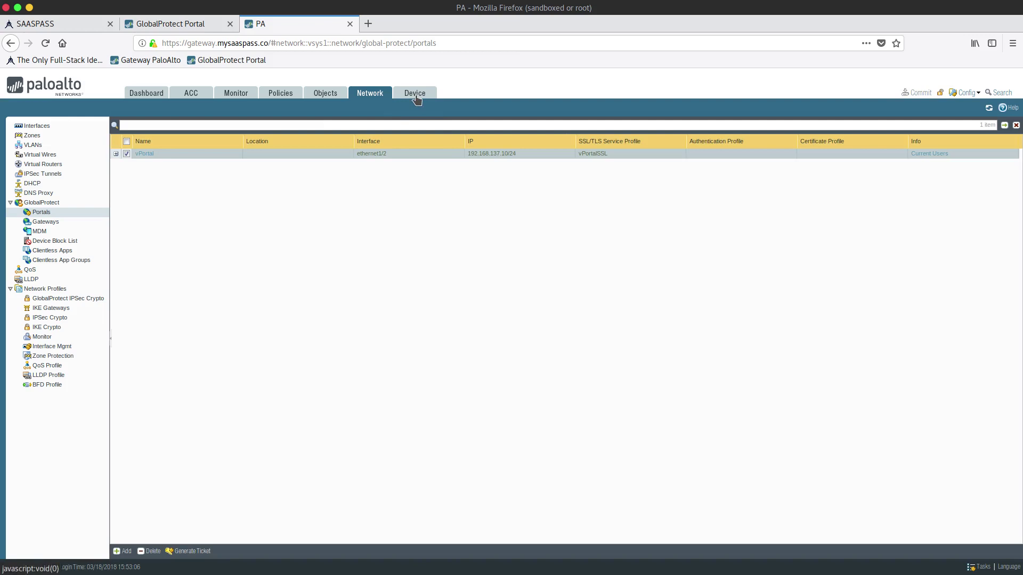
pyautogui.click(415, 97)
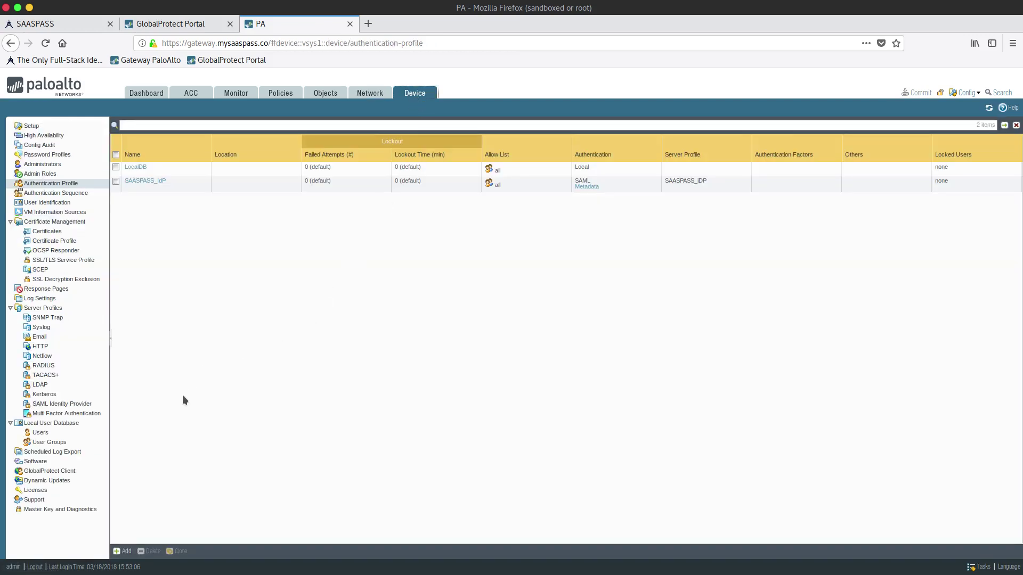
pyautogui.click(52, 433)
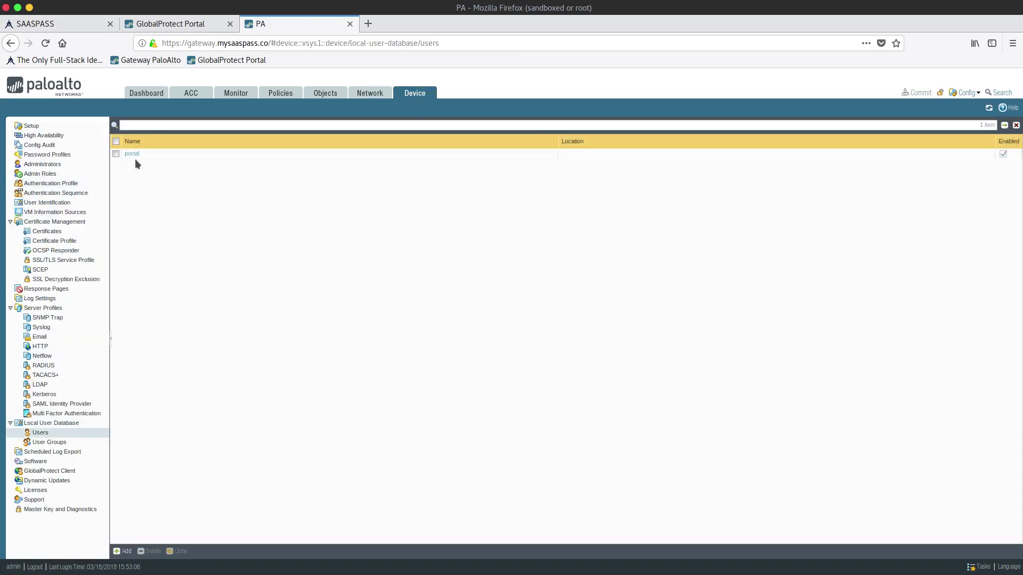
# - Add a user account named 'portal' to the Palo Alto Networks - GlobalProtect group
pyautogui.click(71, 24)
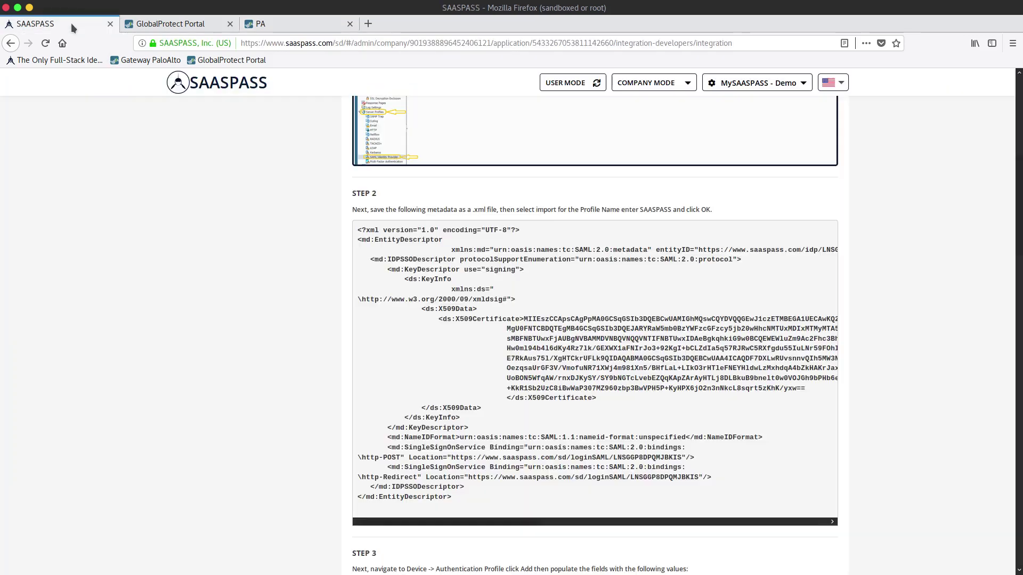
pyautogui.scroll(7, 231, 260)
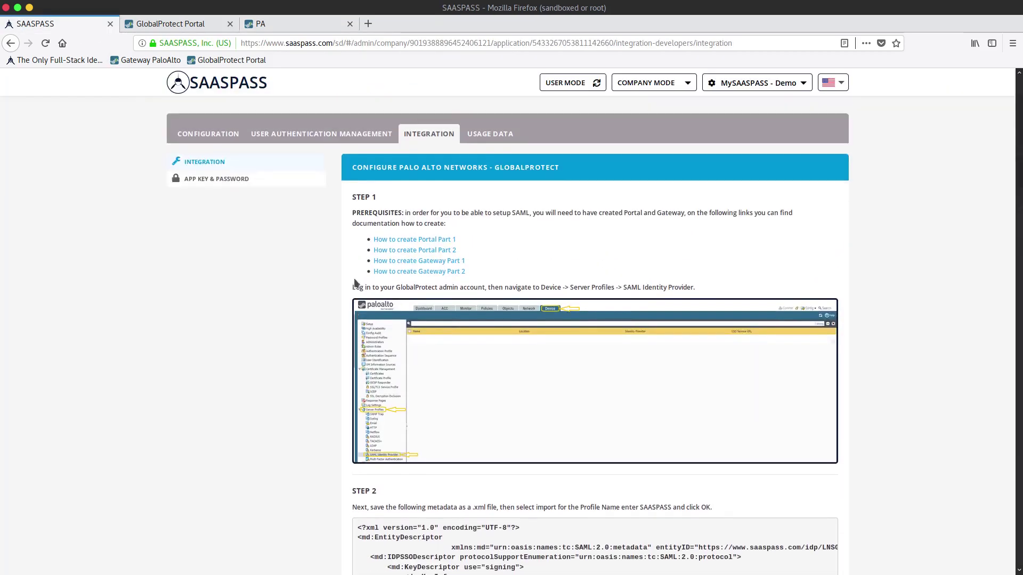
pyautogui.click(341, 200)
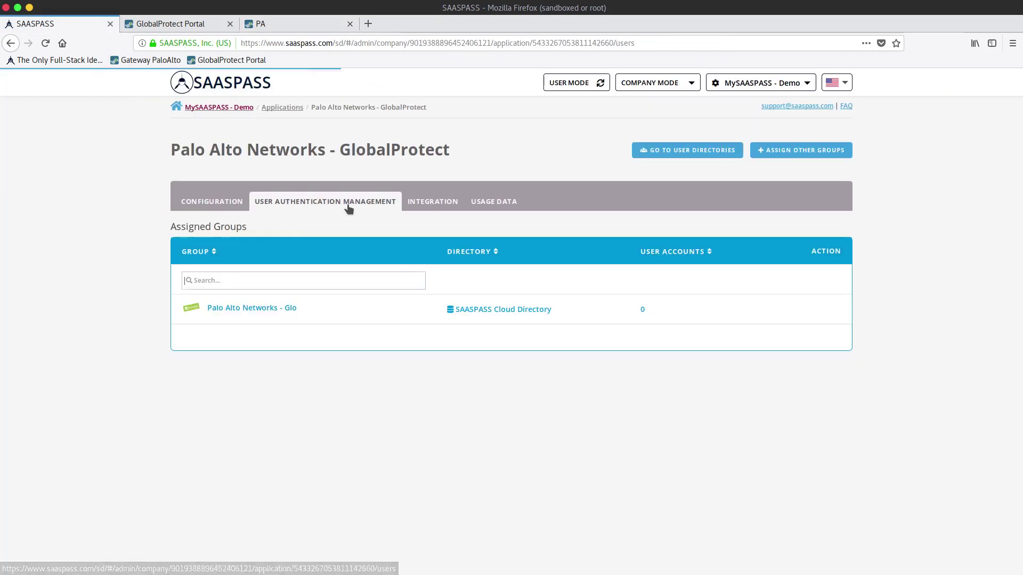
pyautogui.click(238, 312)
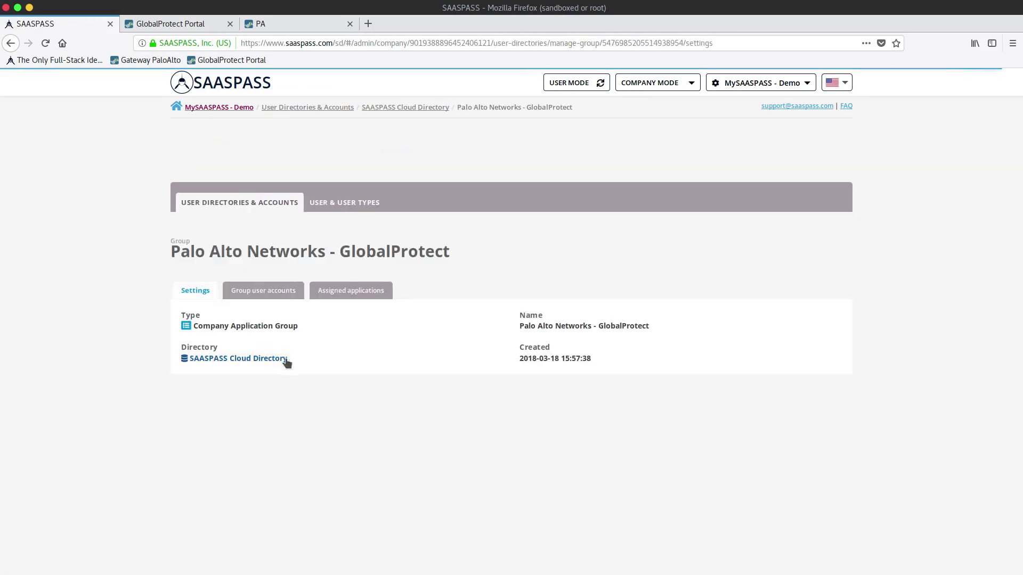
pyautogui.click(271, 296)
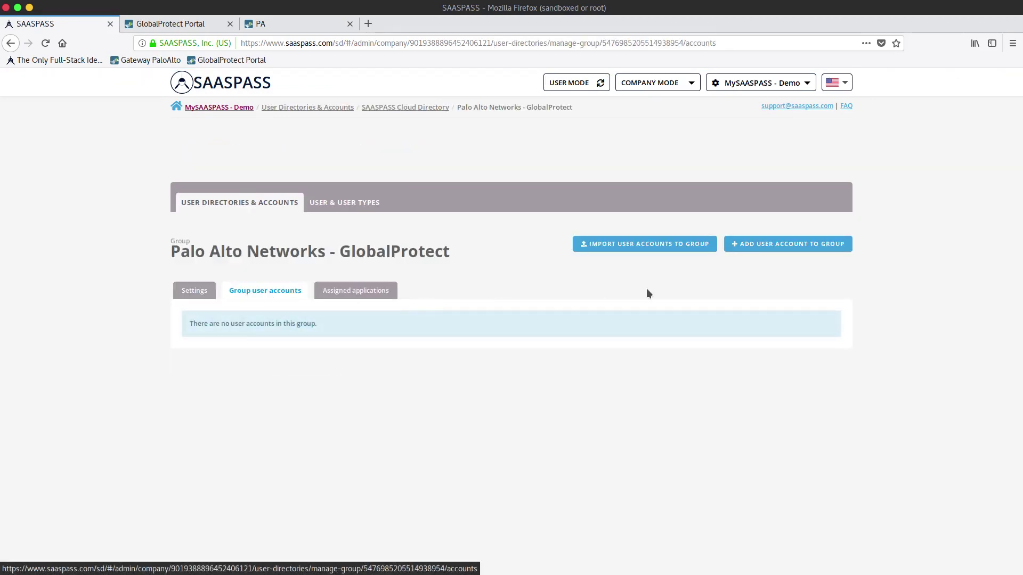
pyautogui.click(758, 244)
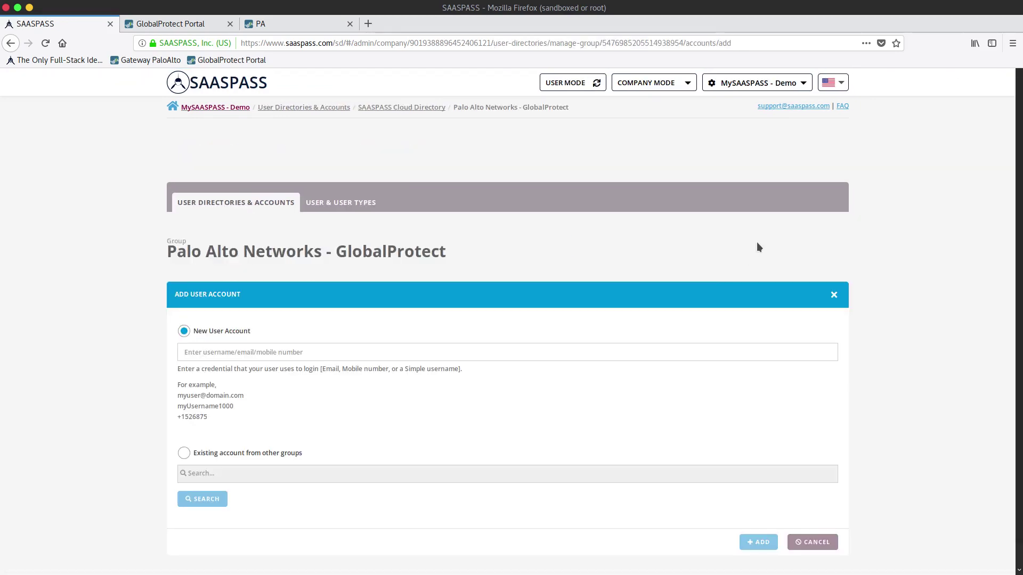
pyautogui.click(262, 353)
pyautogui.write('portal')
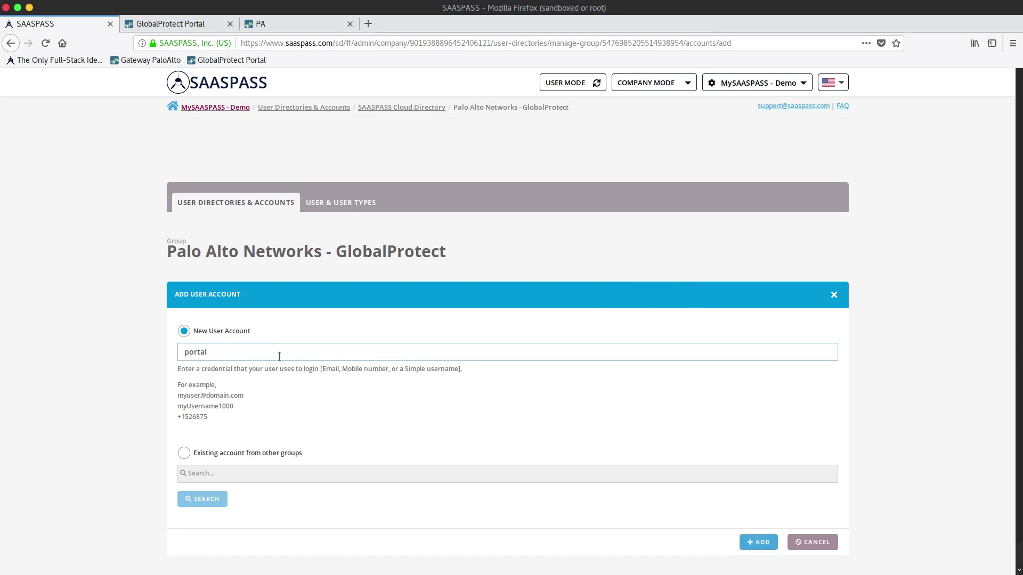
pyautogui.click(759, 542)
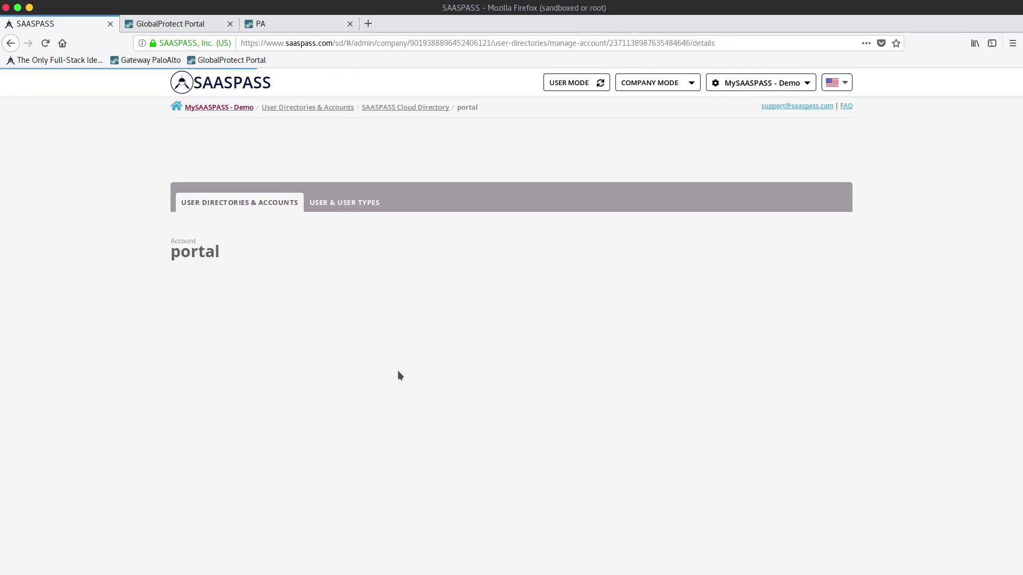
# - Verify the portal account by linking it to the team SAASPASS user found via their e-mail address
pyautogui.click(562, 410)
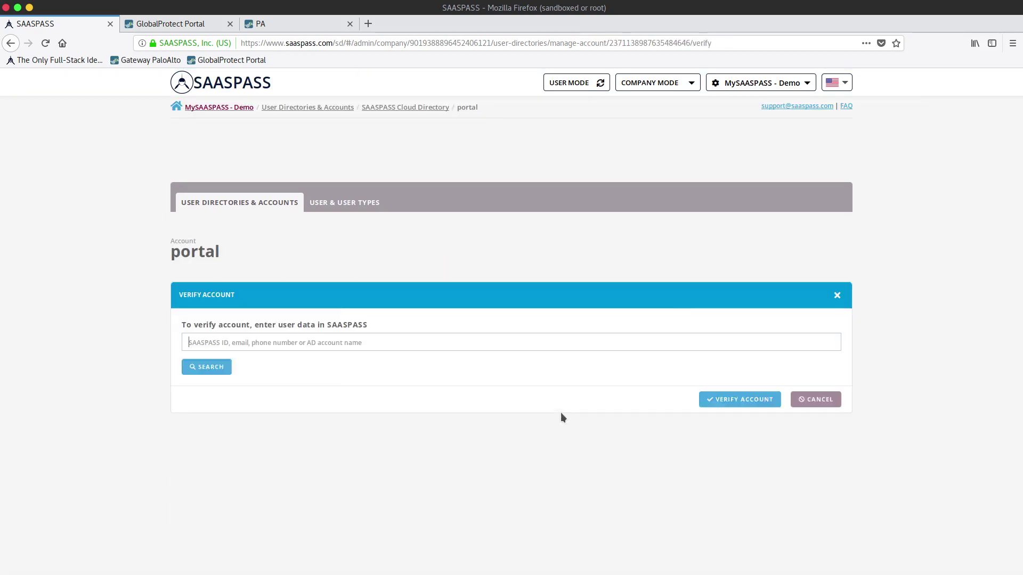
pyautogui.click(356, 342)
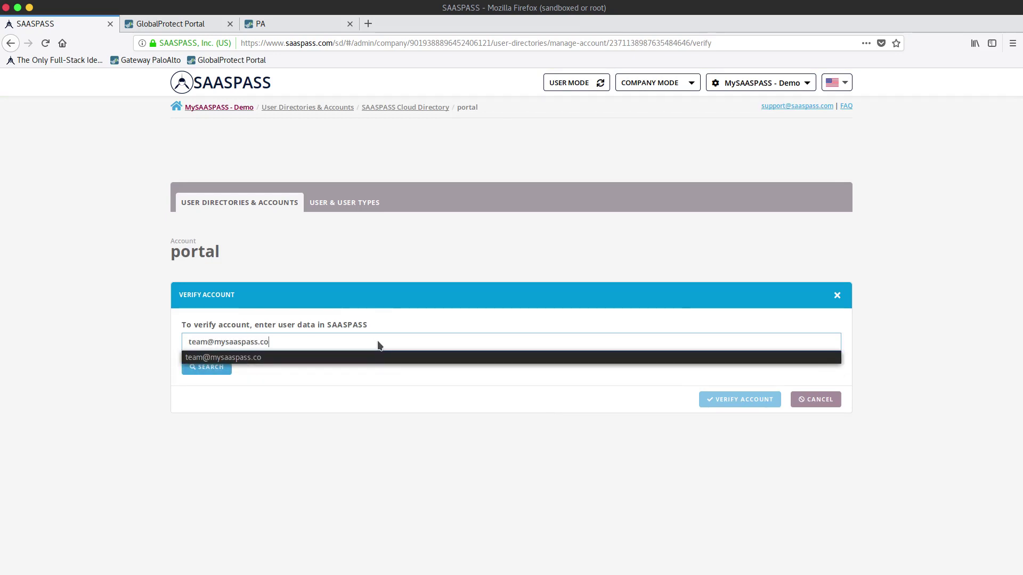
pyautogui.press('Return')
pyautogui.click(218, 367)
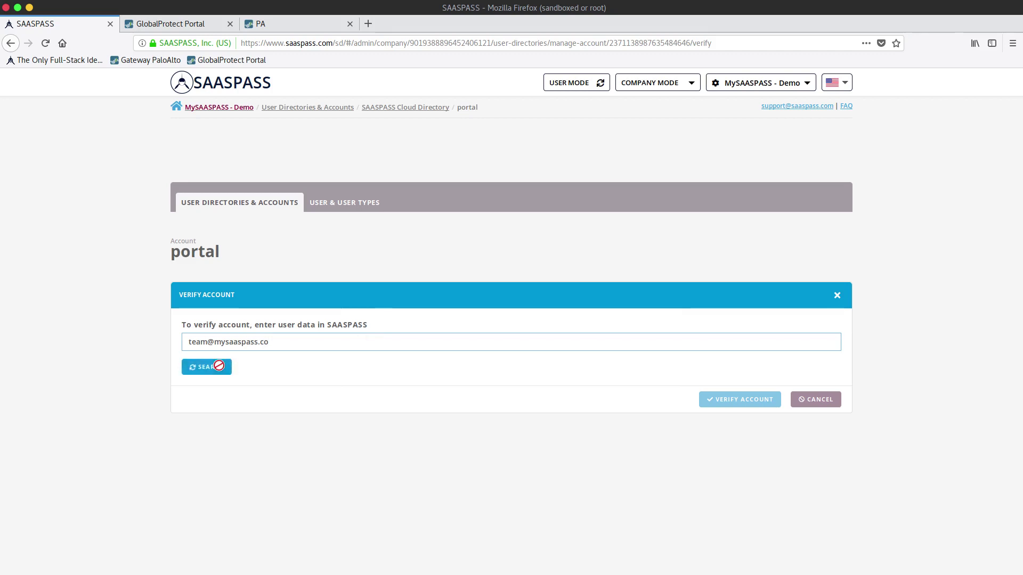
pyautogui.click(727, 447)
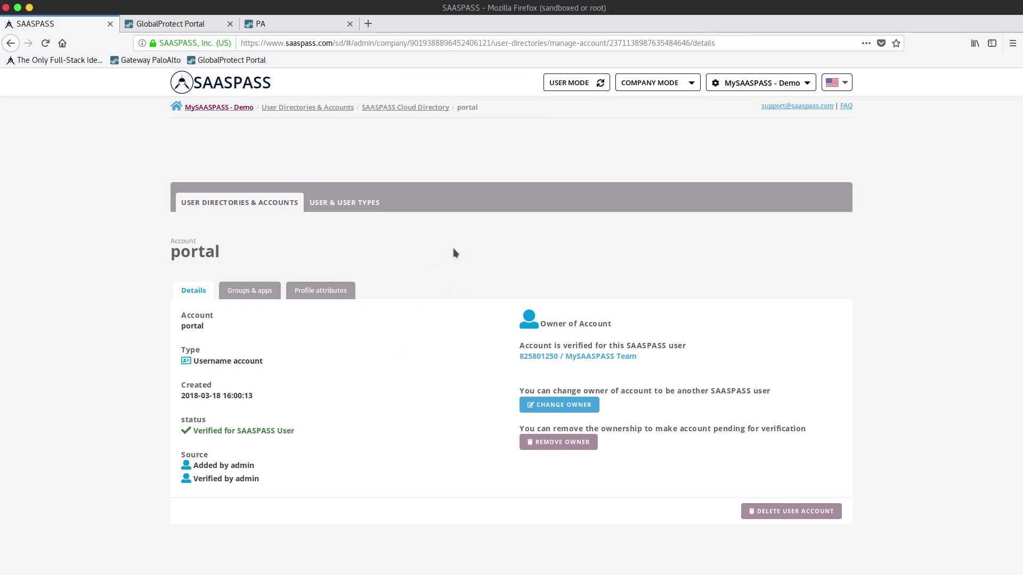
# - In a Firefox private window, sign in to the GlobalProtect portal as 'portal' with the one-time password
pyautogui.click(1012, 43)
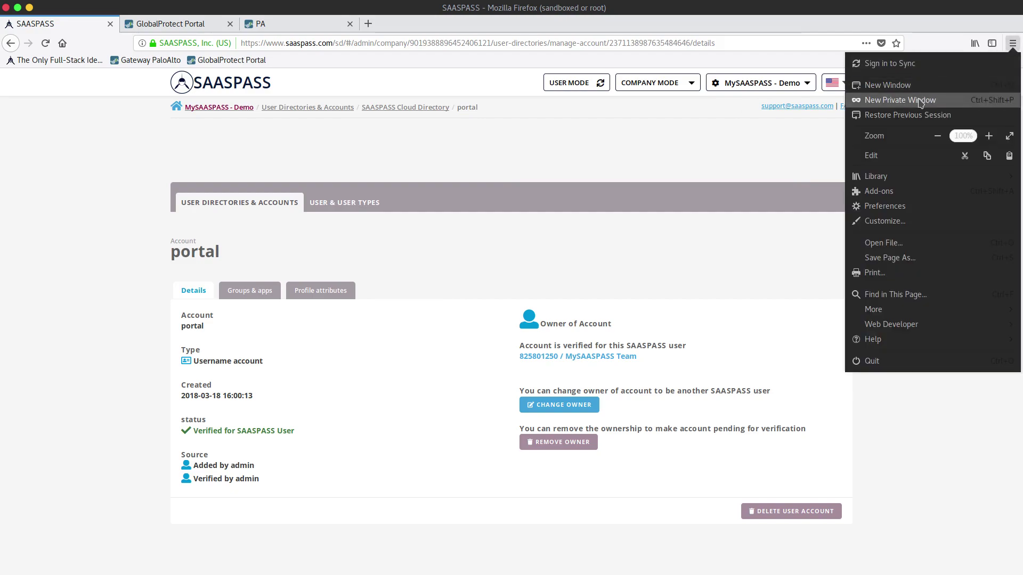
pyautogui.click(874, 100)
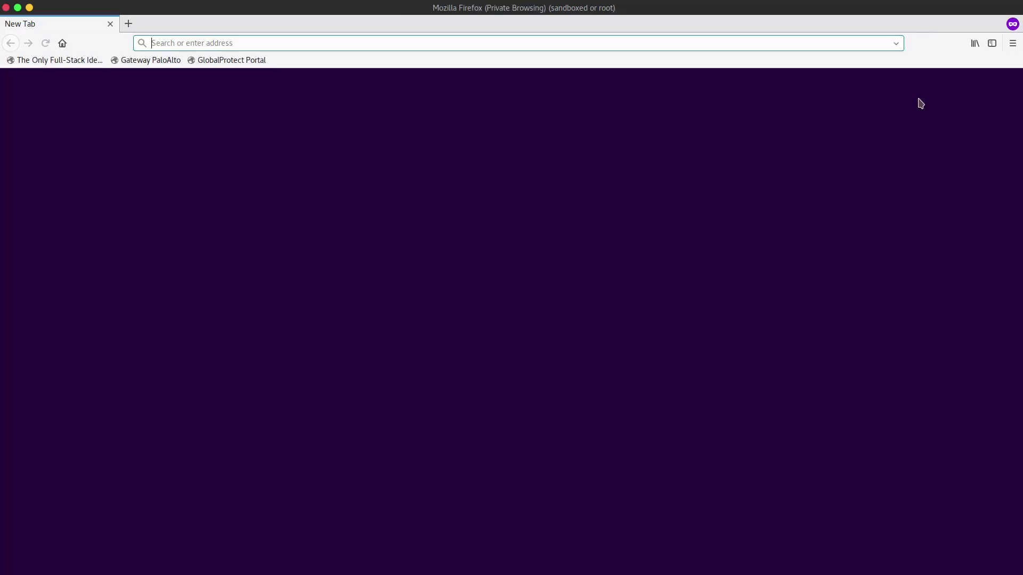
pyautogui.click(247, 59)
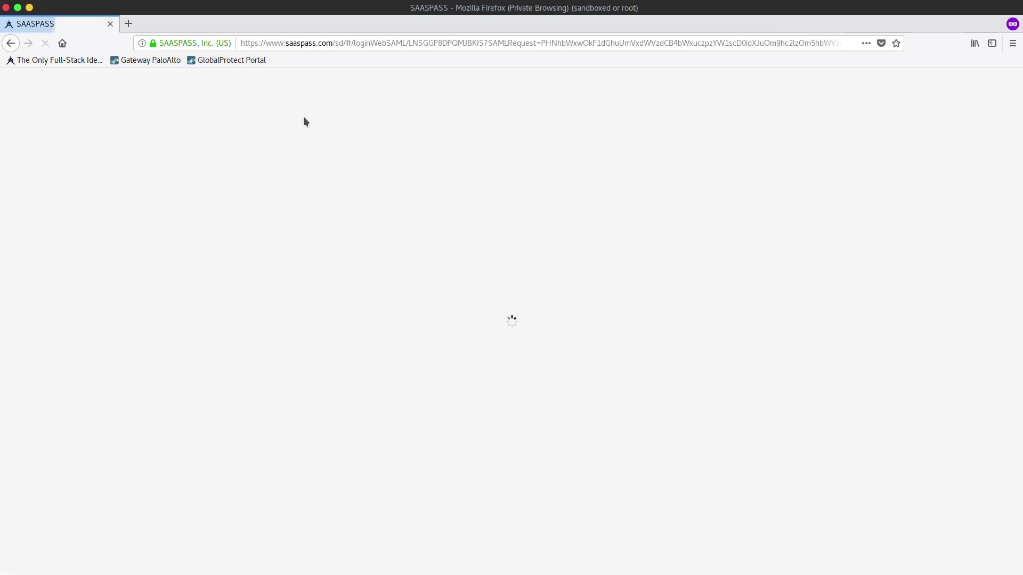
pyautogui.click(648, 220)
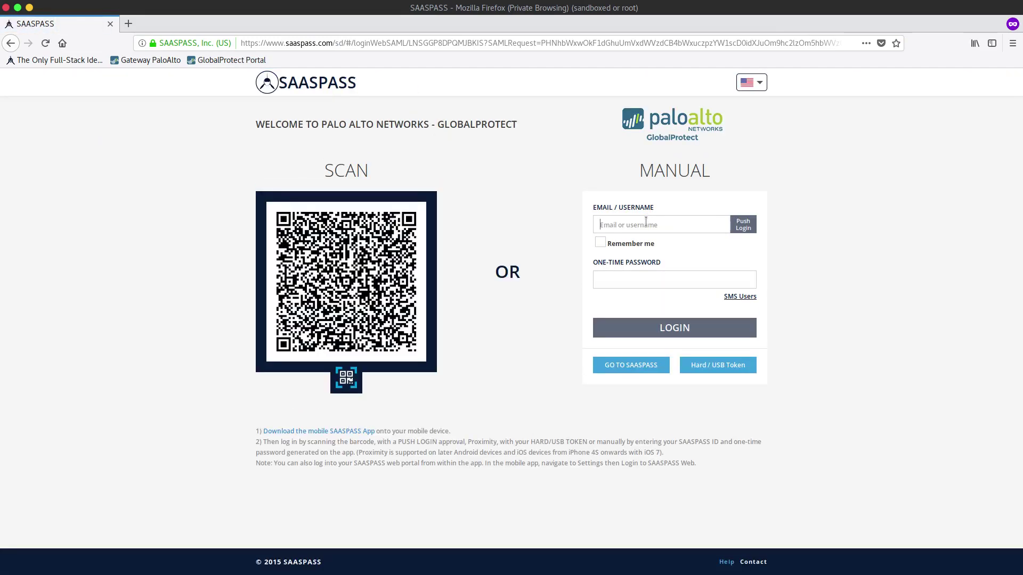
pyautogui.write('portal')
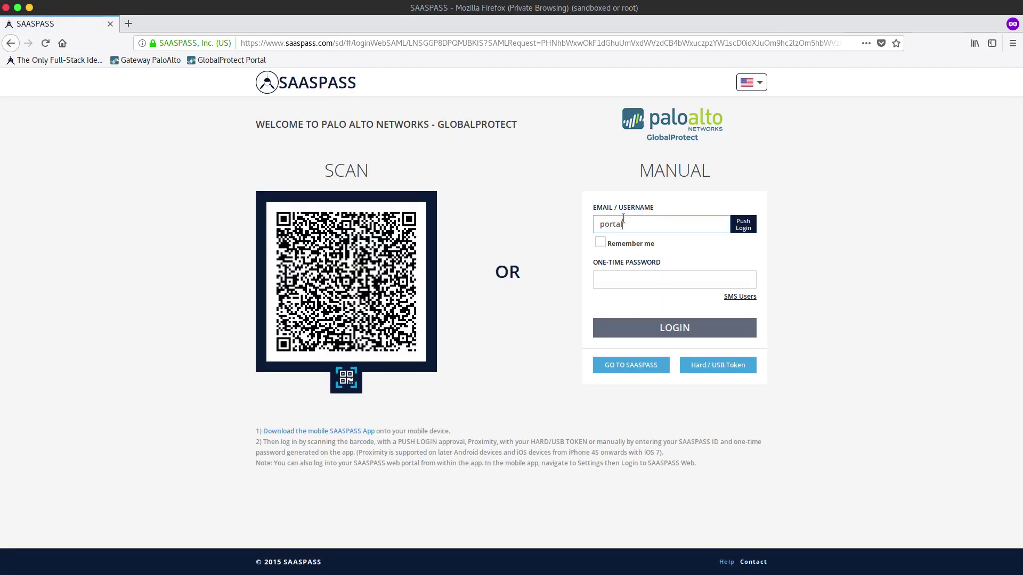
pyautogui.click(601, 282)
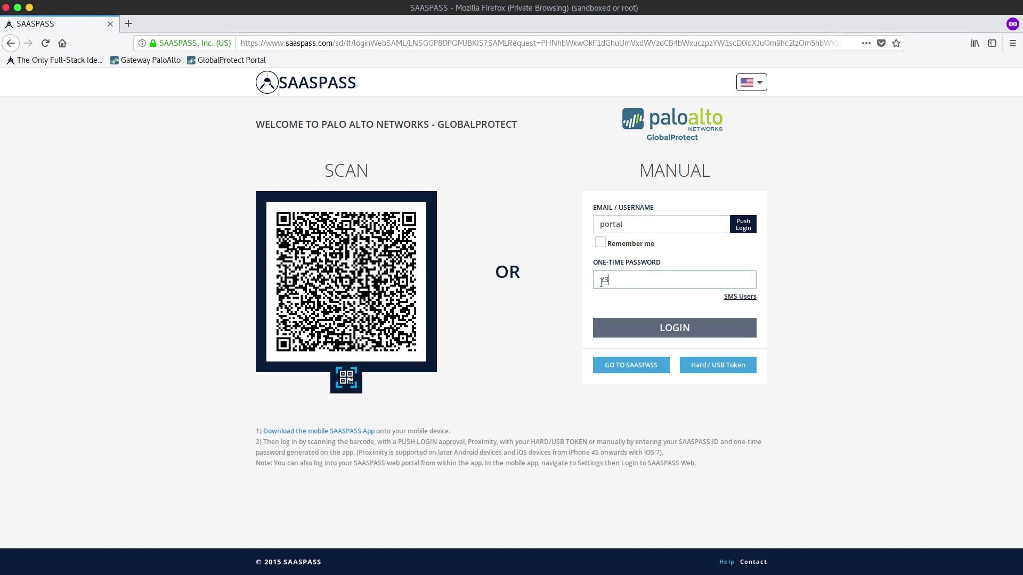
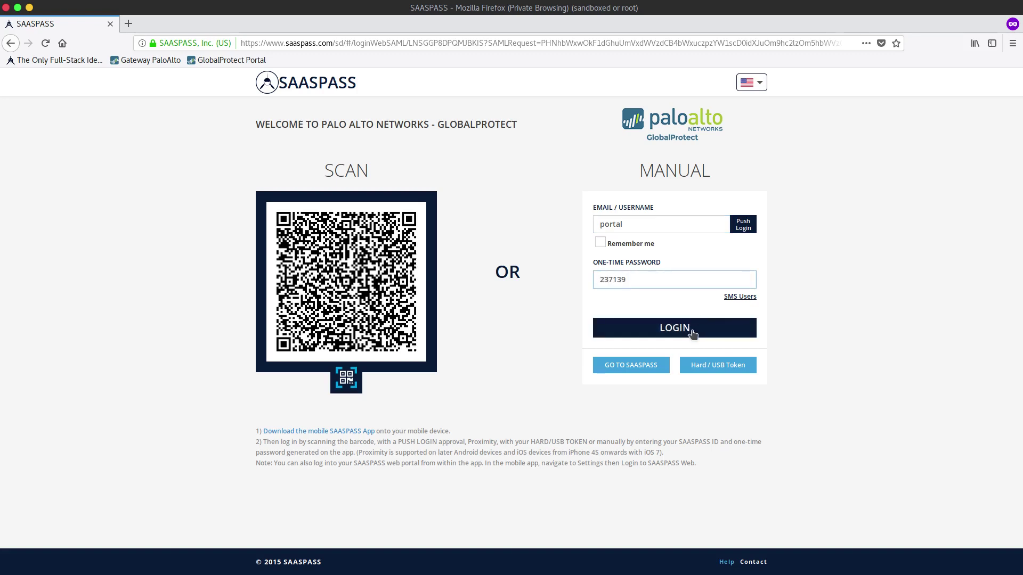
pyautogui.click(691, 331)
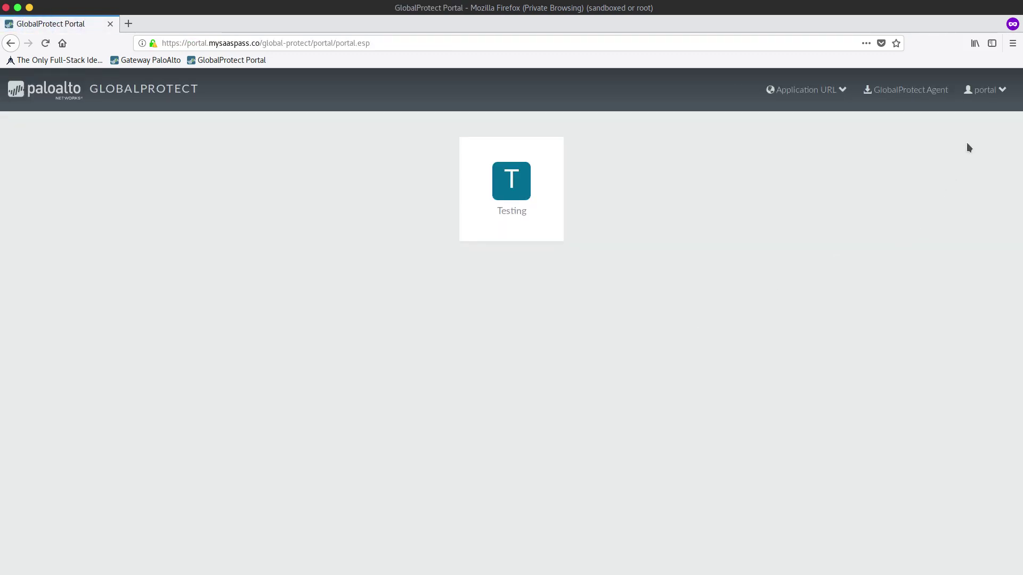
# - Log out of the GlobalProtect portal and choose Log In Again
pyautogui.click(995, 90)
pyautogui.click(972, 114)
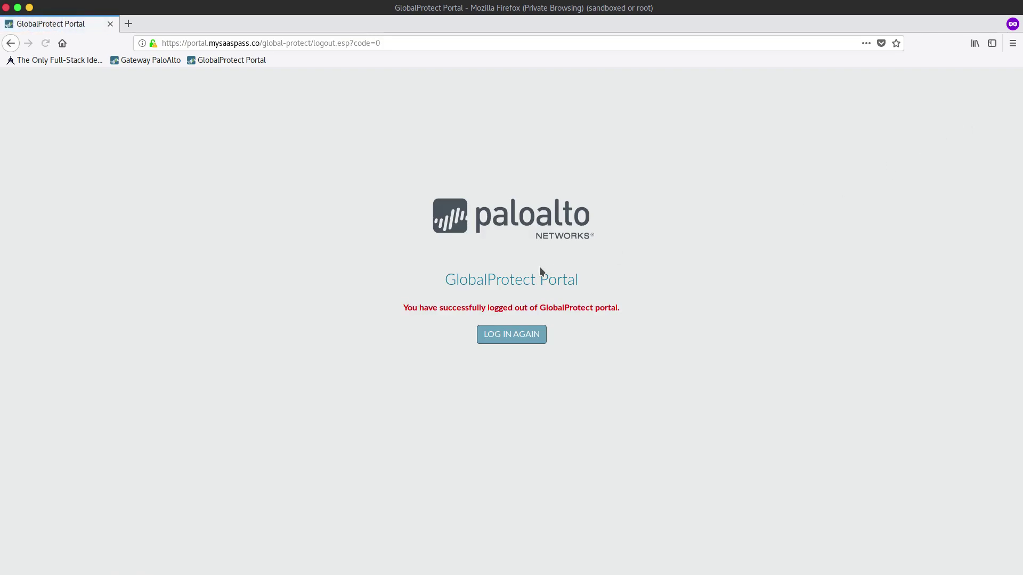
pyautogui.click(525, 335)
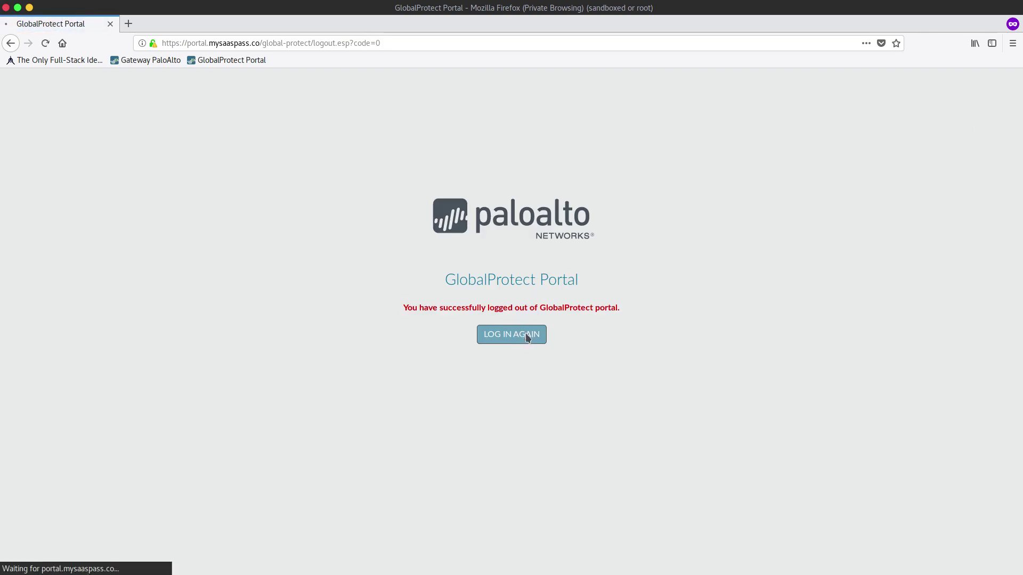